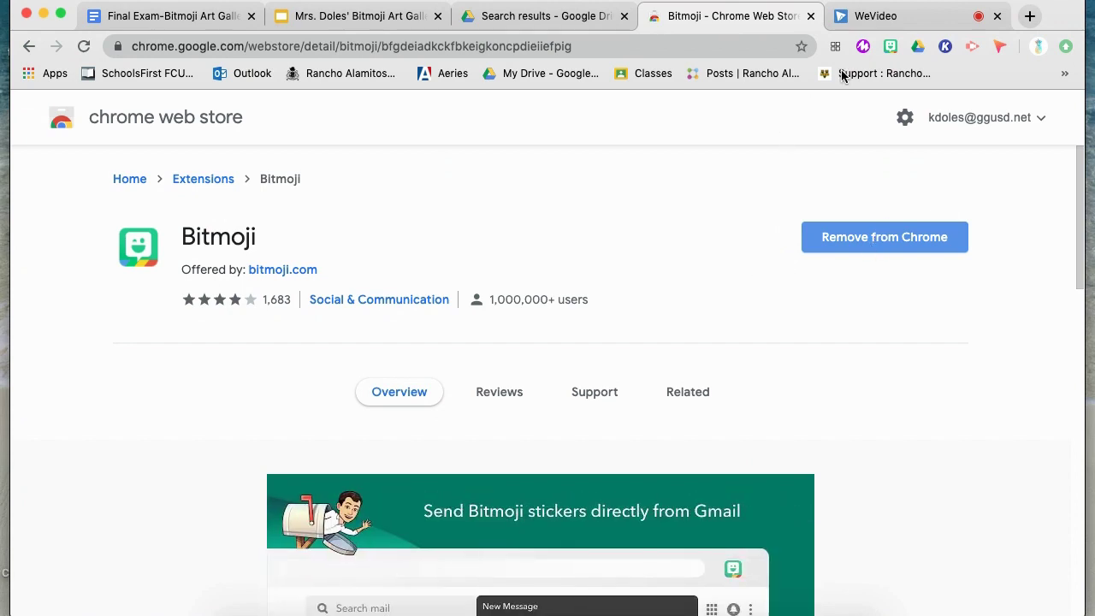
Open the Bitmoji extension from the Chrome extensions bar.
click(890, 47)
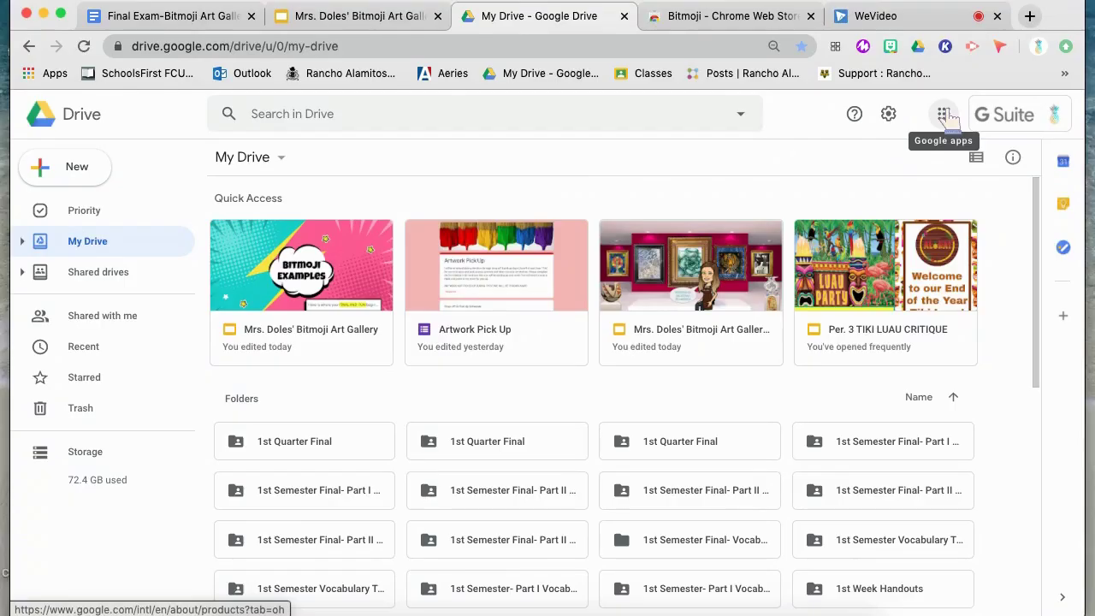
Launch Google Slides from the Google apps grid in Drive.
click(1067, 26)
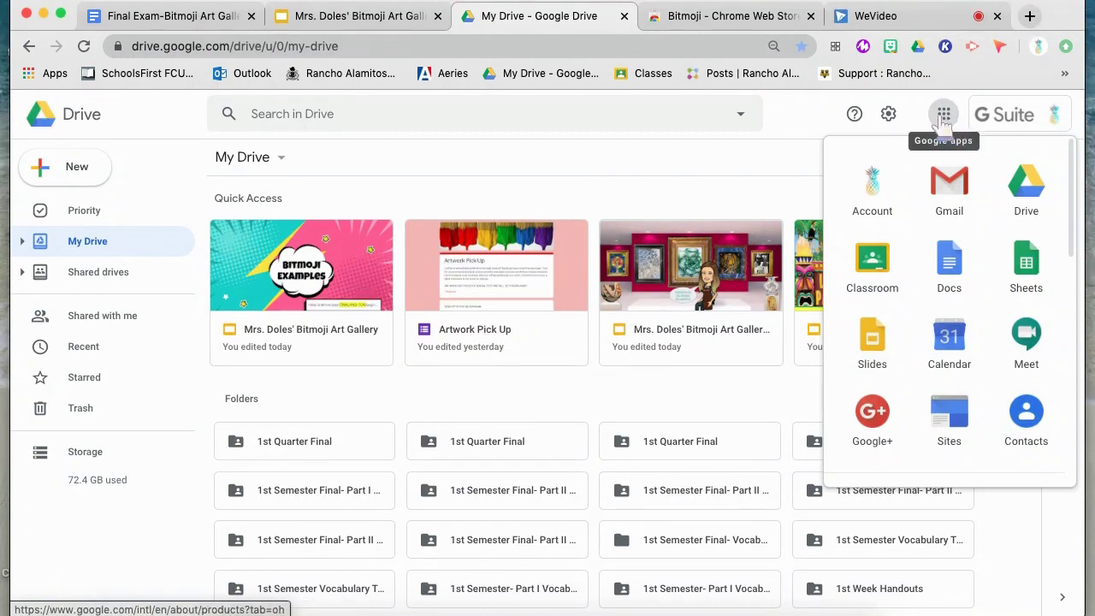
click(873, 337)
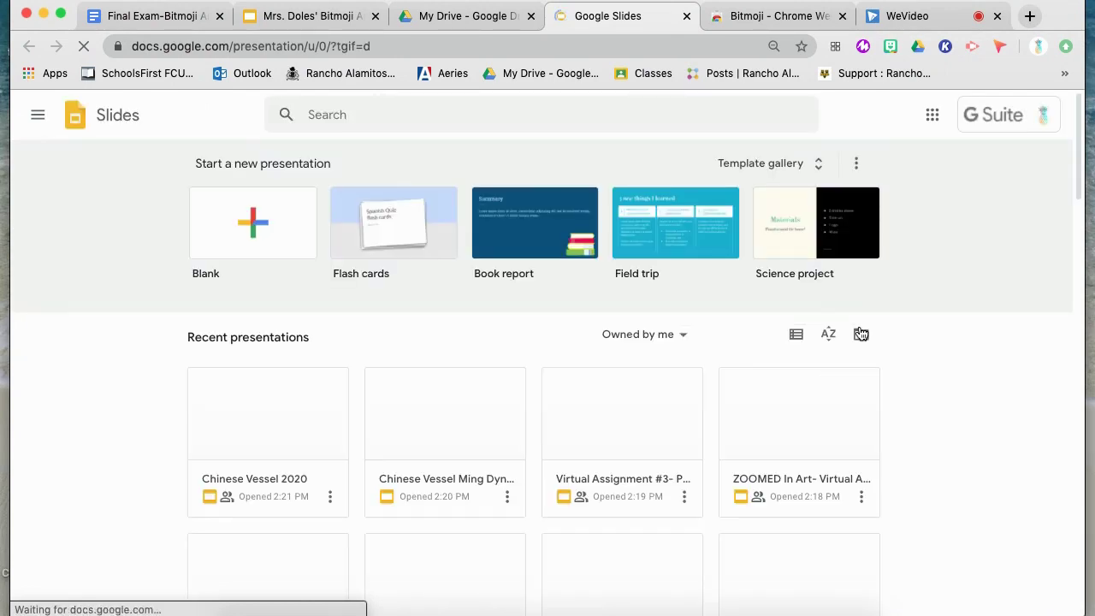
Create a blank presentation and delete the title and subtitle placeholders from slide 1.
click(249, 223)
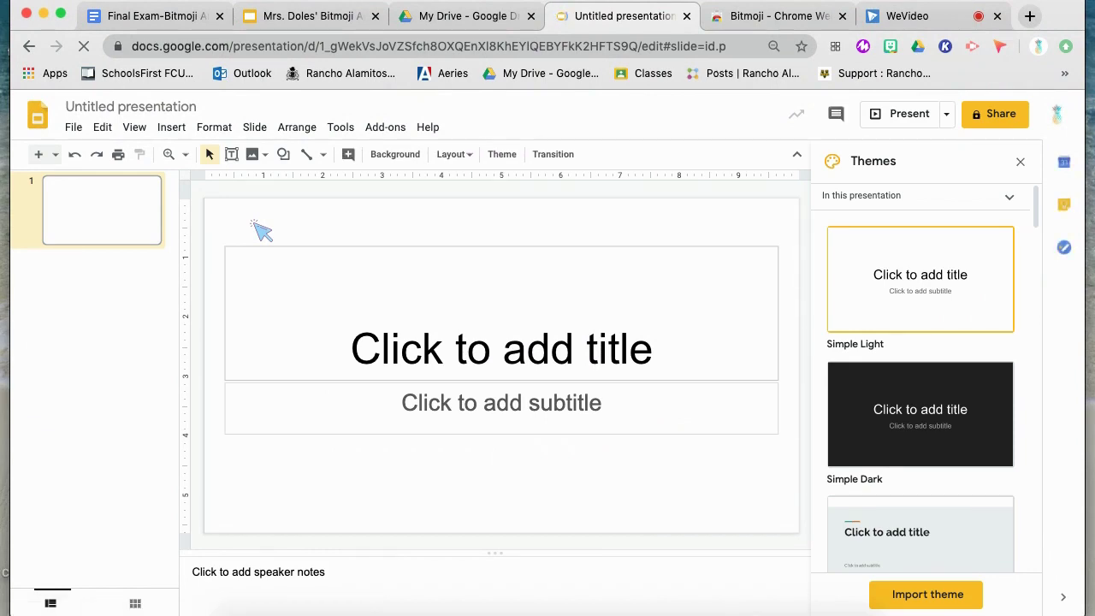
click(353, 248)
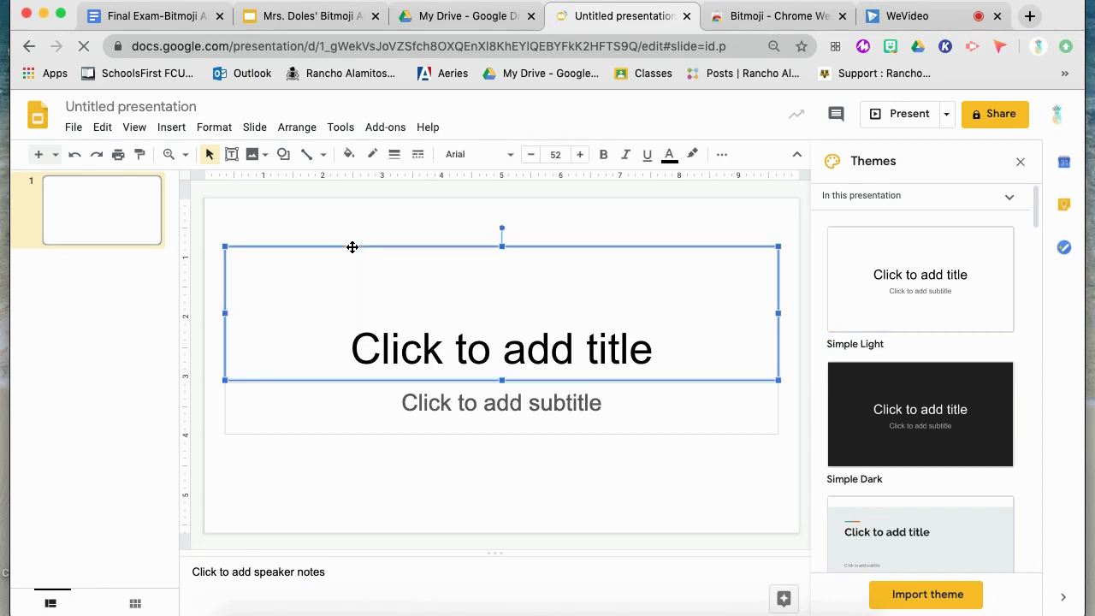
key(BackSpace)
click(381, 380)
key(BackSpace)
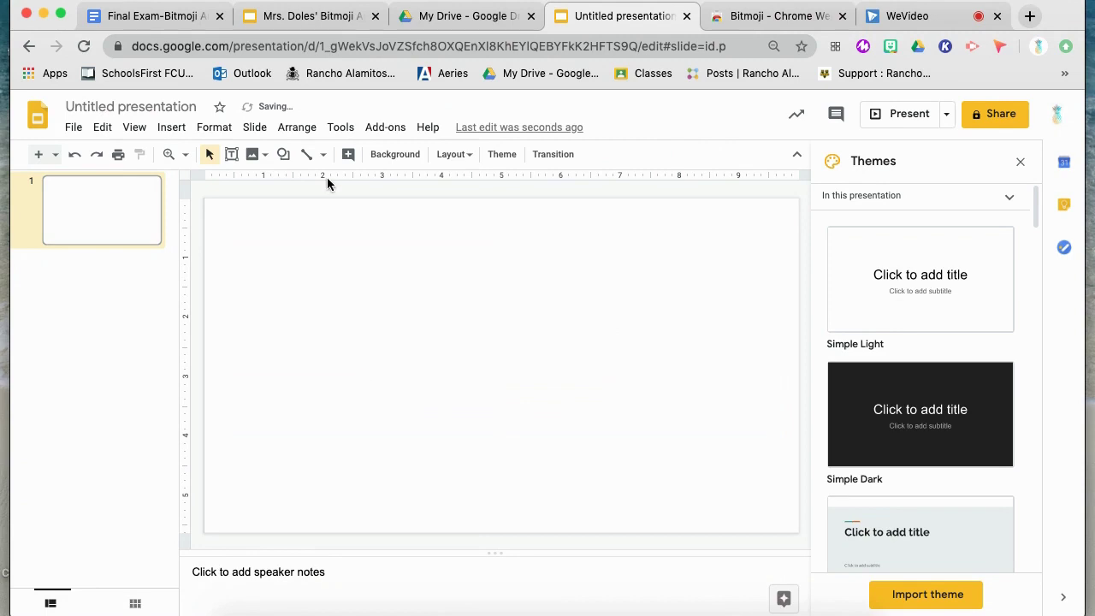
click(134, 206)
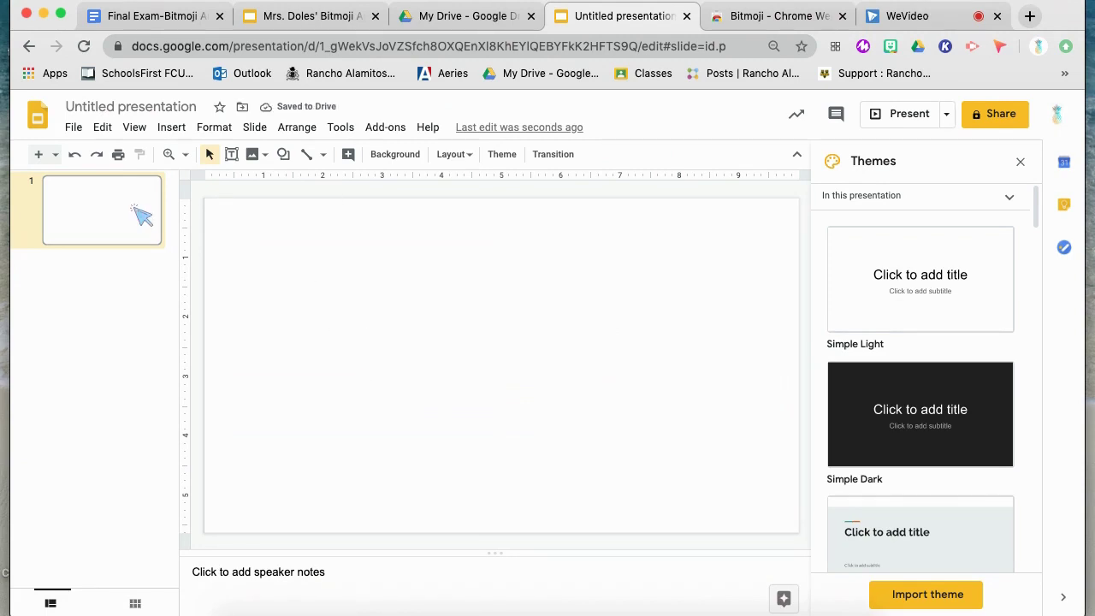
Rename the presentation to 'Your Name Art Gallery'.
click(112, 104)
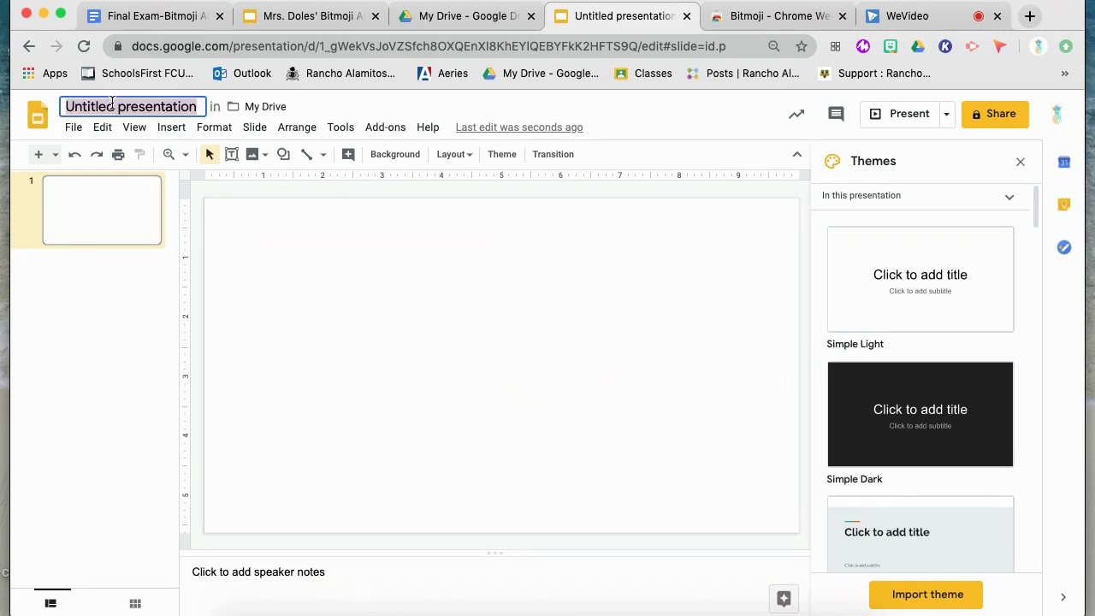
text(Your Name Art )
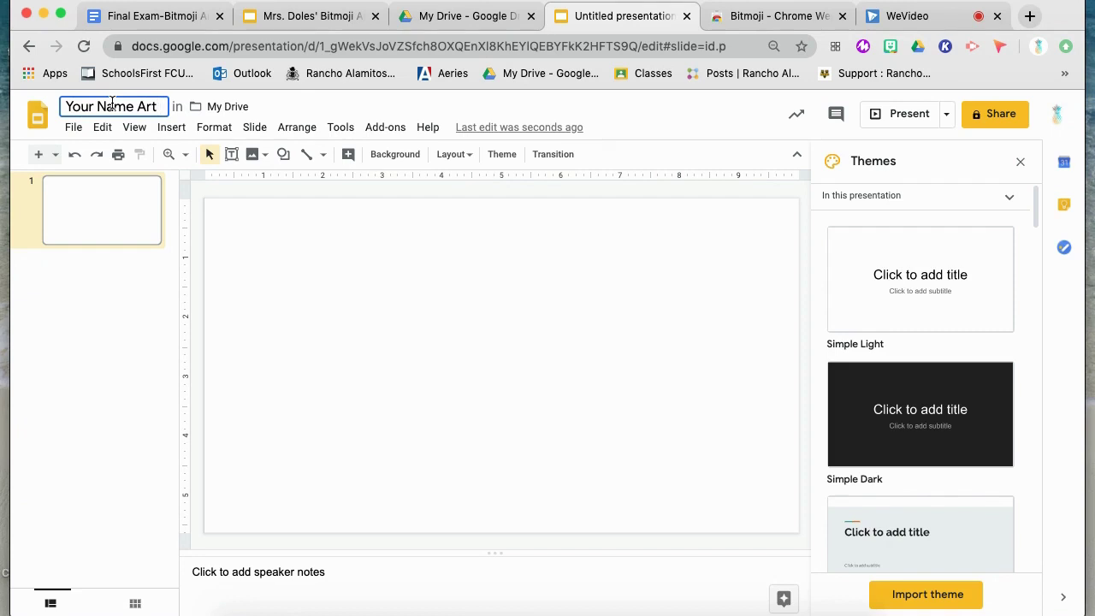
text(Gallery)
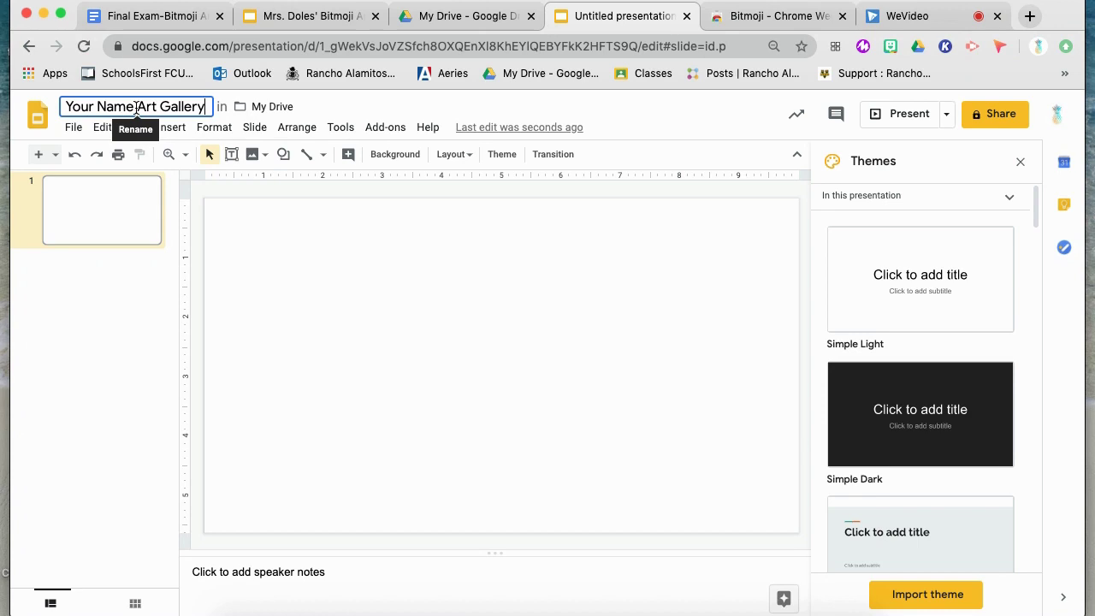
key(Return)
click(171, 126)
Run an Insert > Image web search for 'wall and floor' and browse the results.
mouse_move(218, 166)
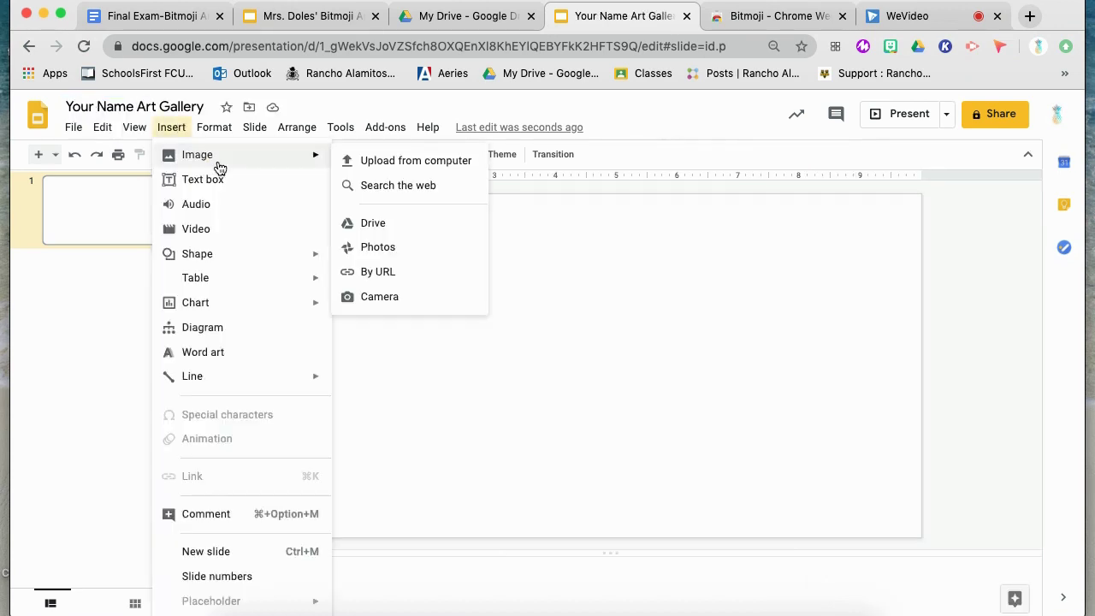
click(380, 196)
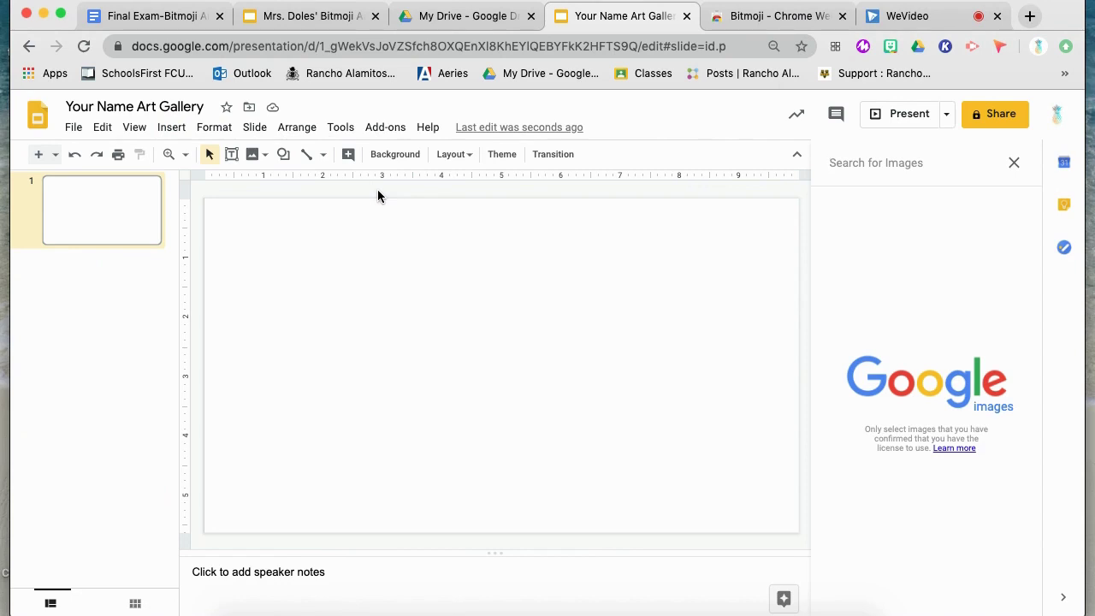
text(wal)
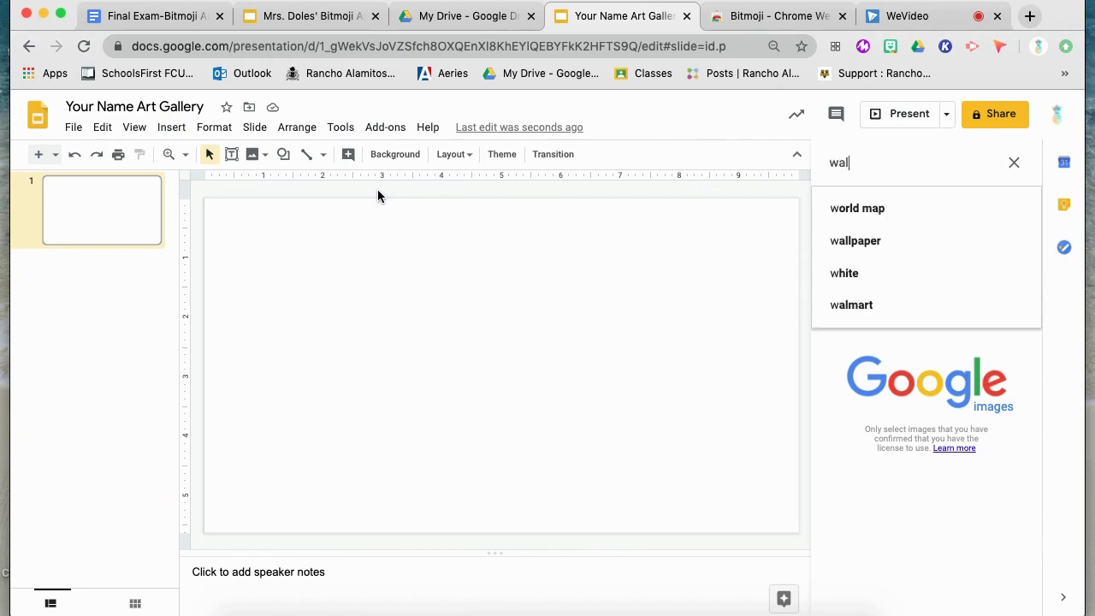
text(l and)
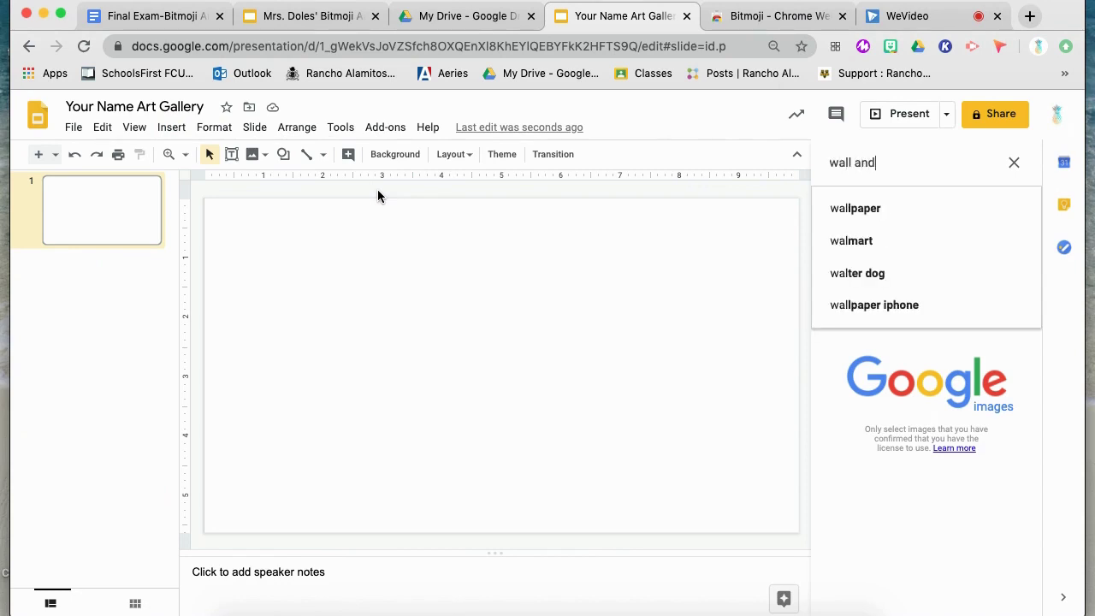
text( floor)
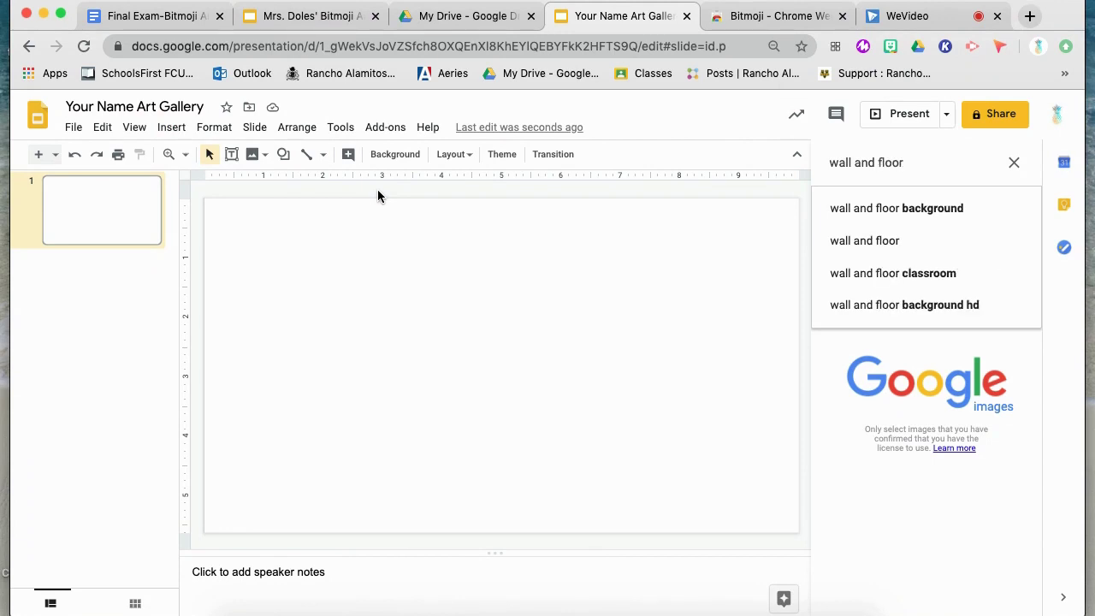
key(Return)
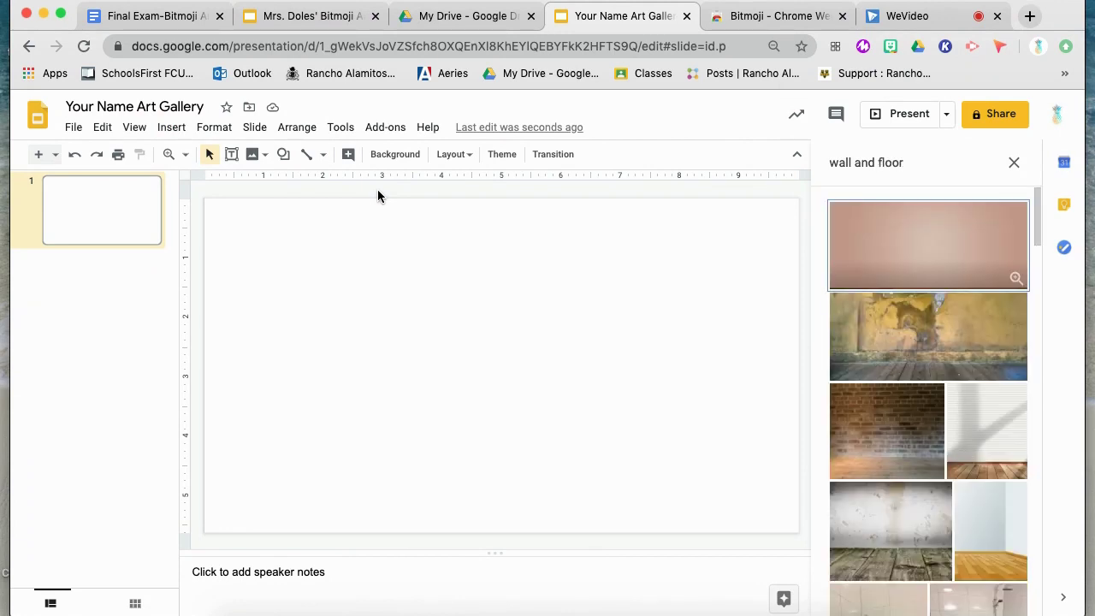
scroll(890, 431, down, 10)
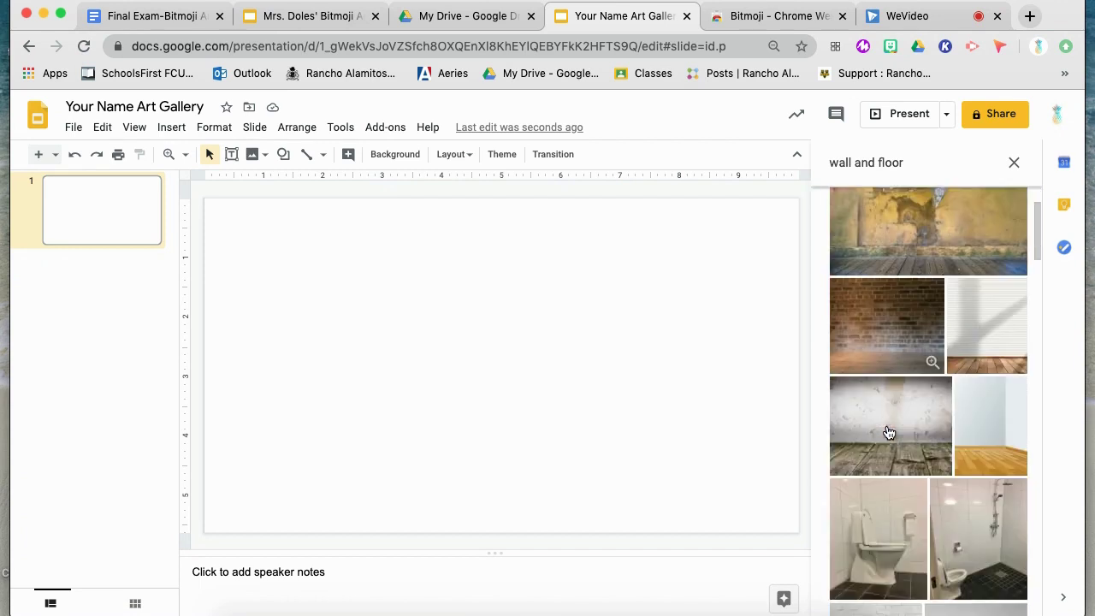
scroll(890, 432, up, 10)
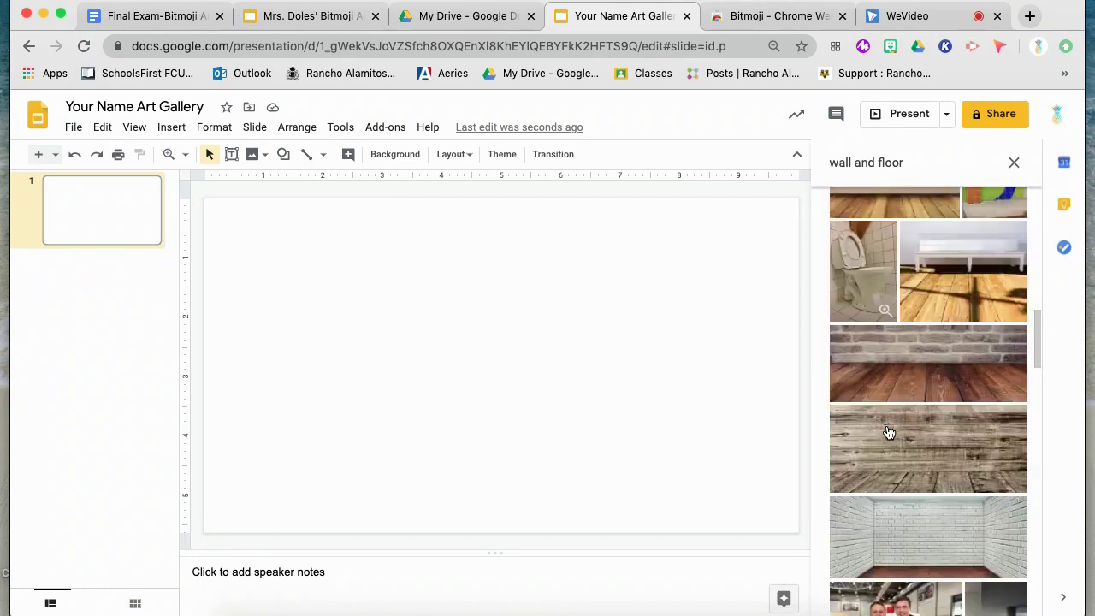
scroll(890, 432, down, 8)
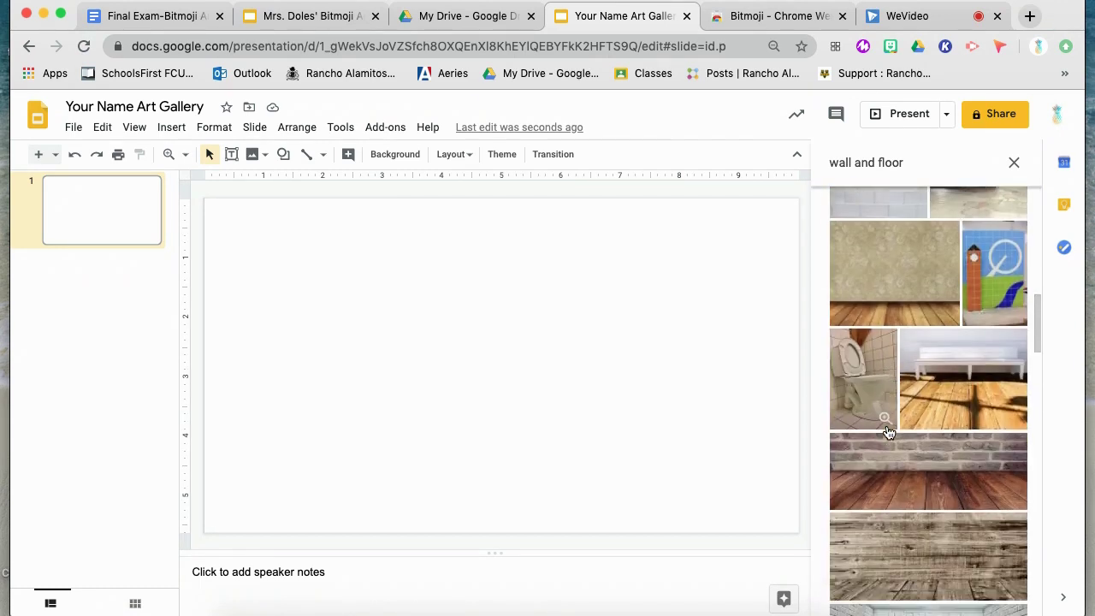
Stretch a wall-and-floor image over the entire slide, removing the beige version for the grey one.
click(881, 312)
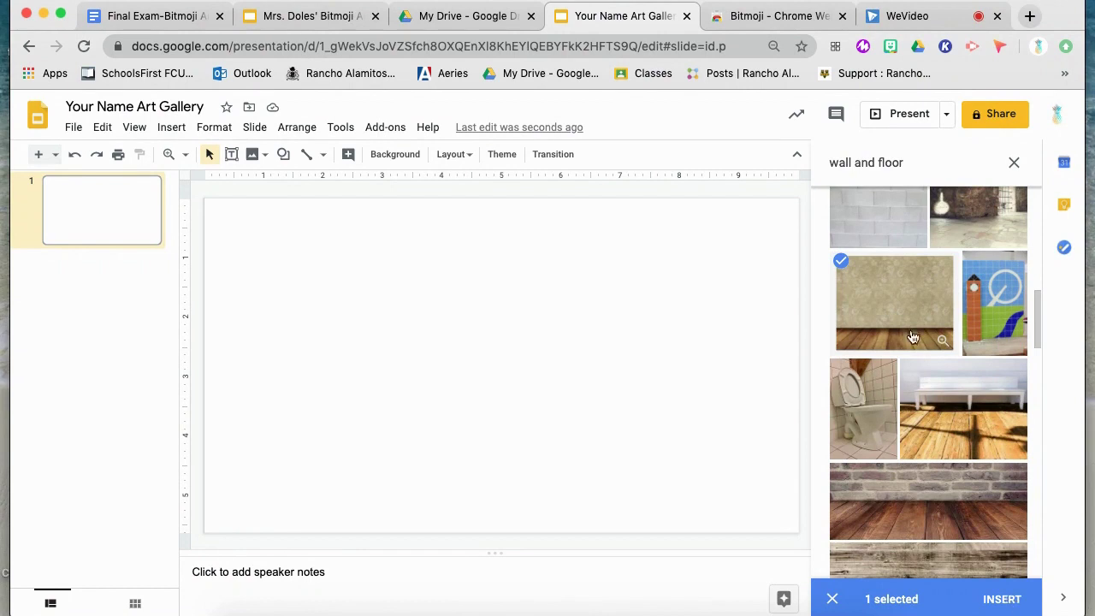
drag(909, 303, 430, 325)
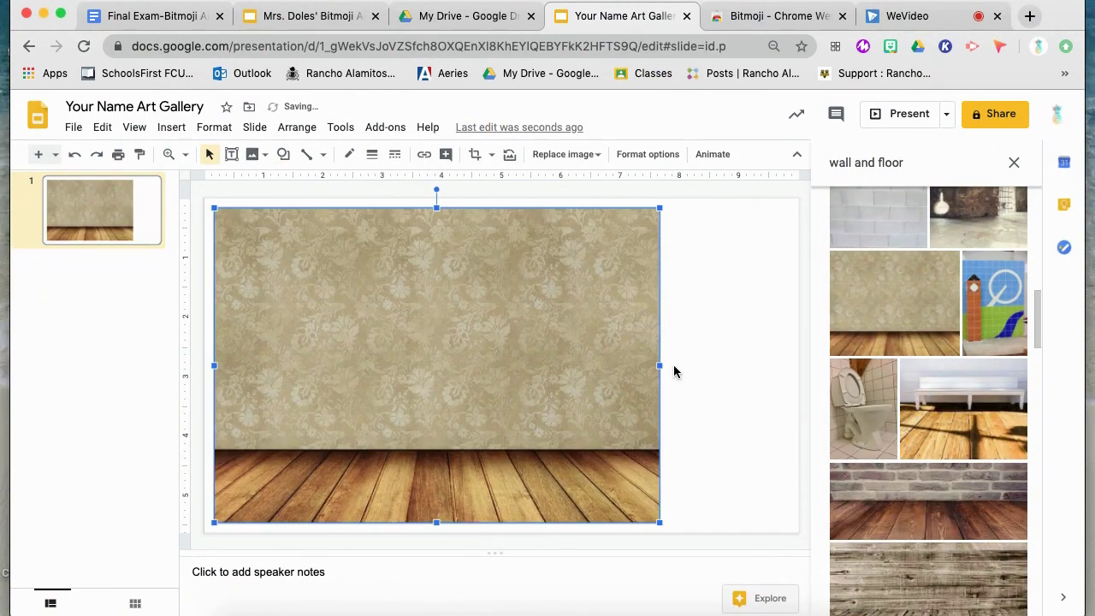
drag(660, 366, 801, 367)
drag(506, 208, 505, 199)
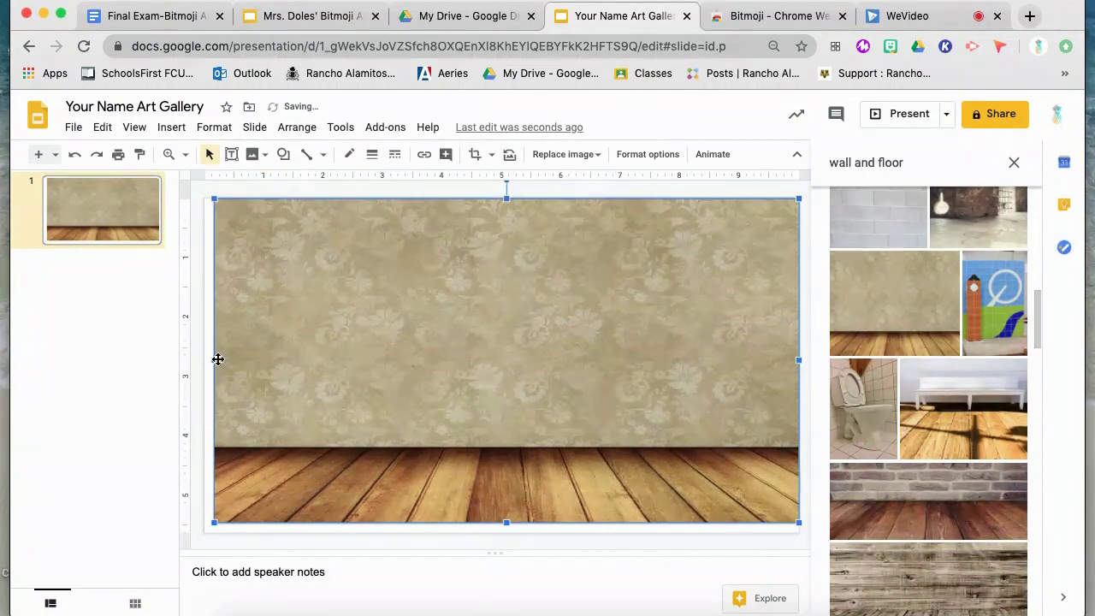
drag(208, 360, 205, 361)
drag(506, 525, 502, 533)
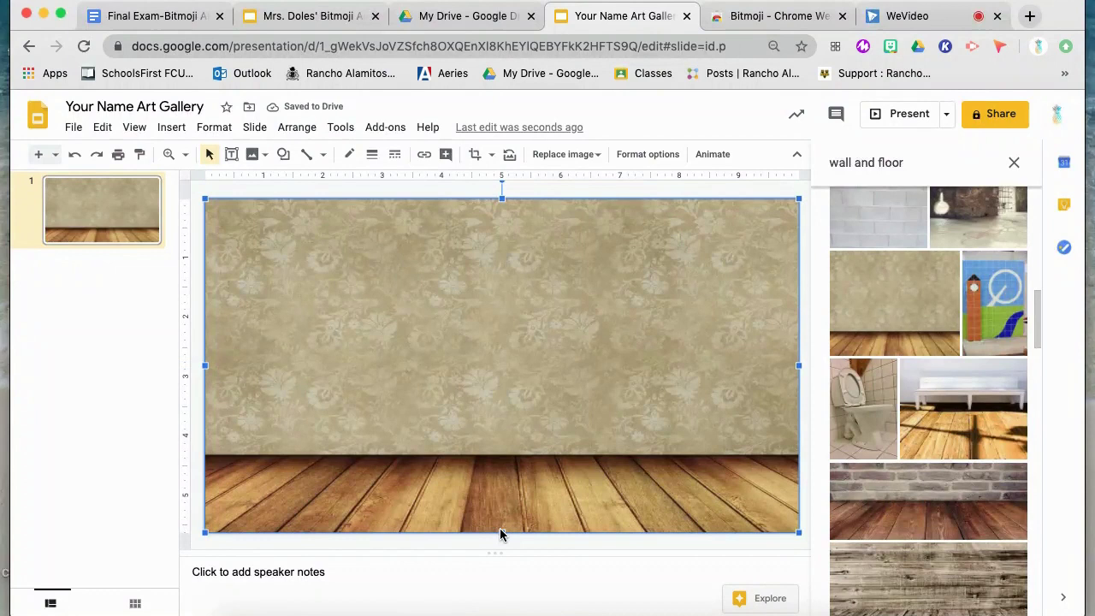
key(Delete)
click(171, 126)
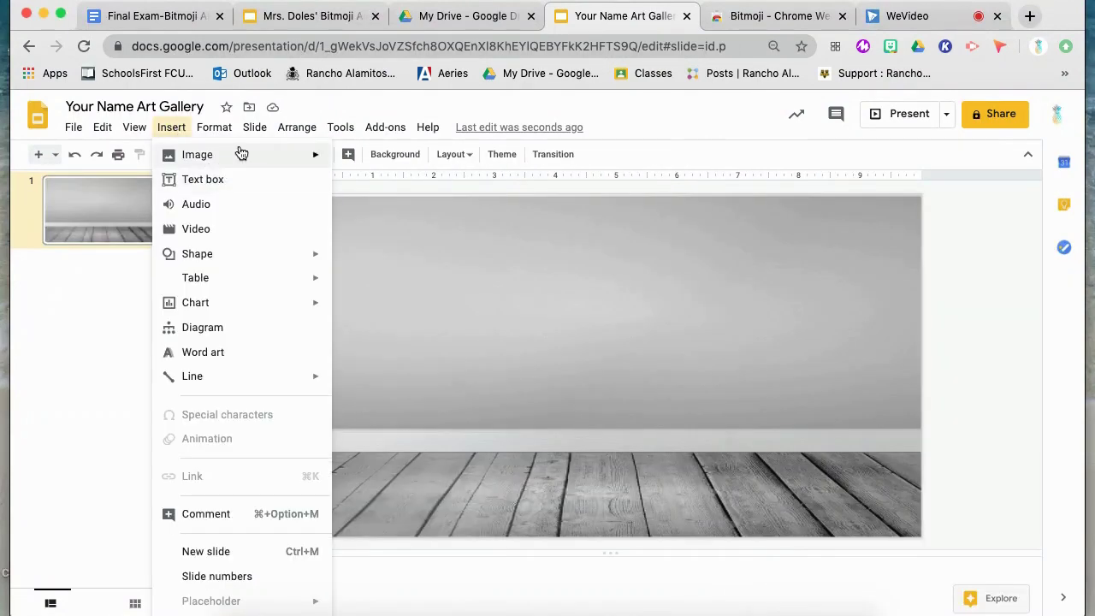
Replace the image search with a 'transaparent frame' query.
mouse_move(240, 154)
click(379, 186)
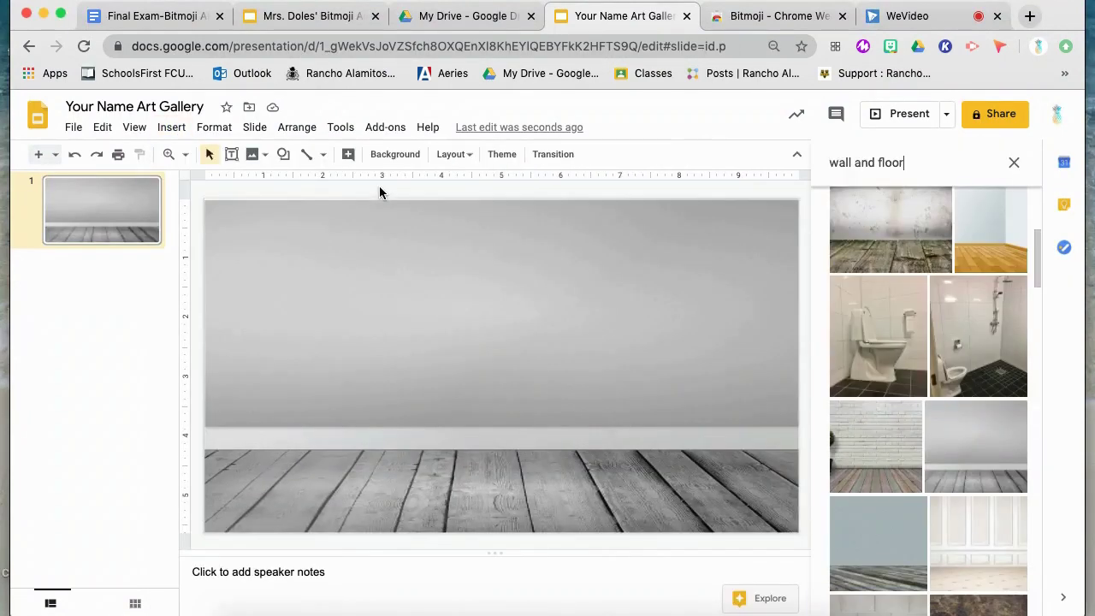
key(BackSpace)
key(BackSpace)
key(BackSpace)
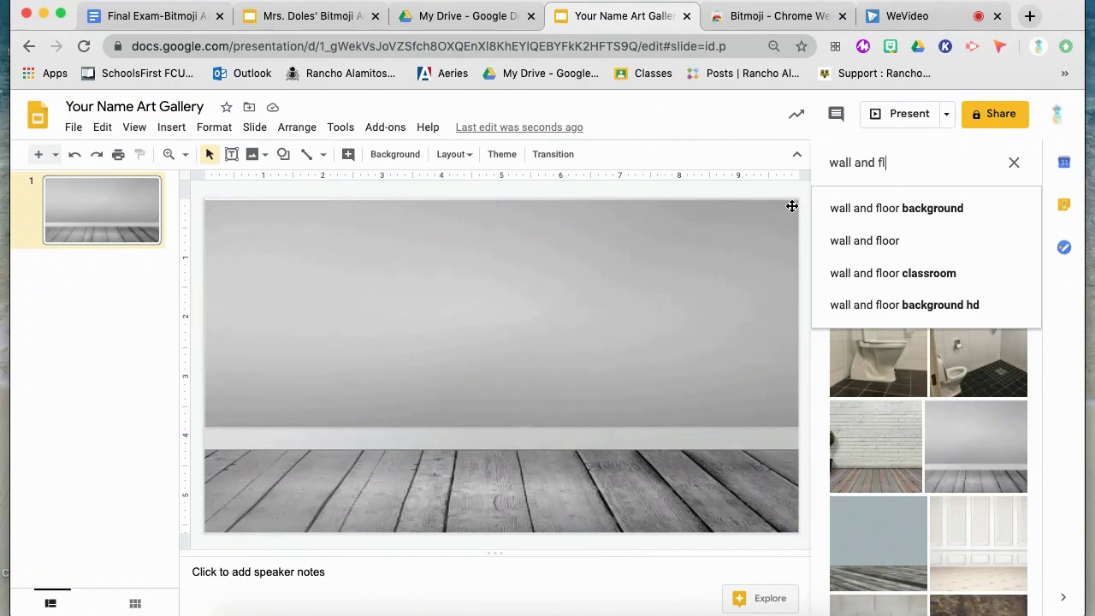
key(BackSpace)
key(BackSpace)
key(BackSpace)
key(BackSpace)
key(BackSpace)
key(BackSpace)
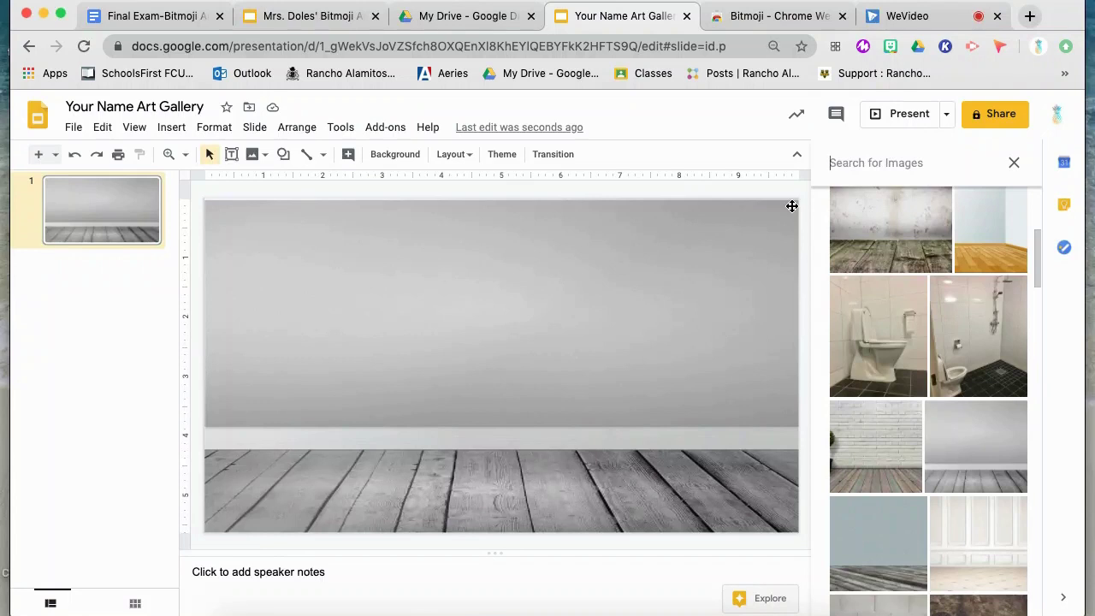
text(trans)
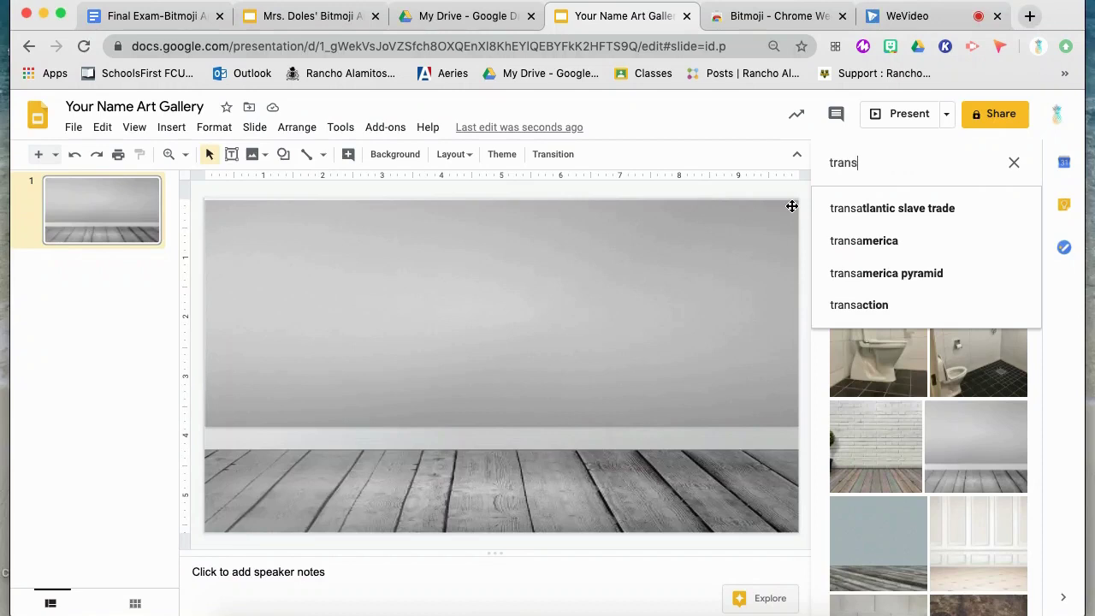
text(aparent)
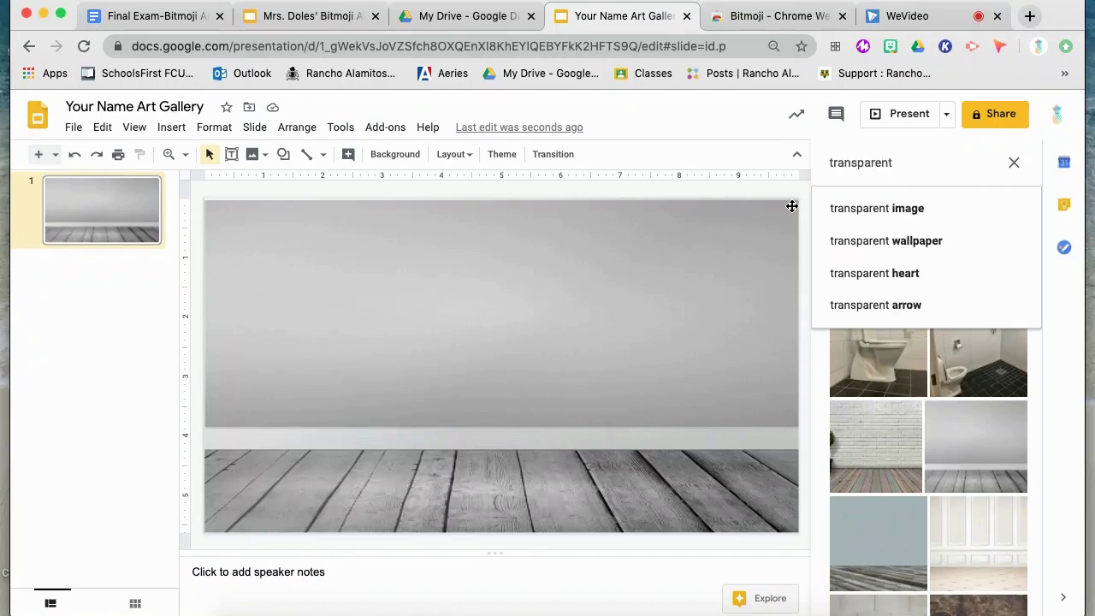
text( frame)
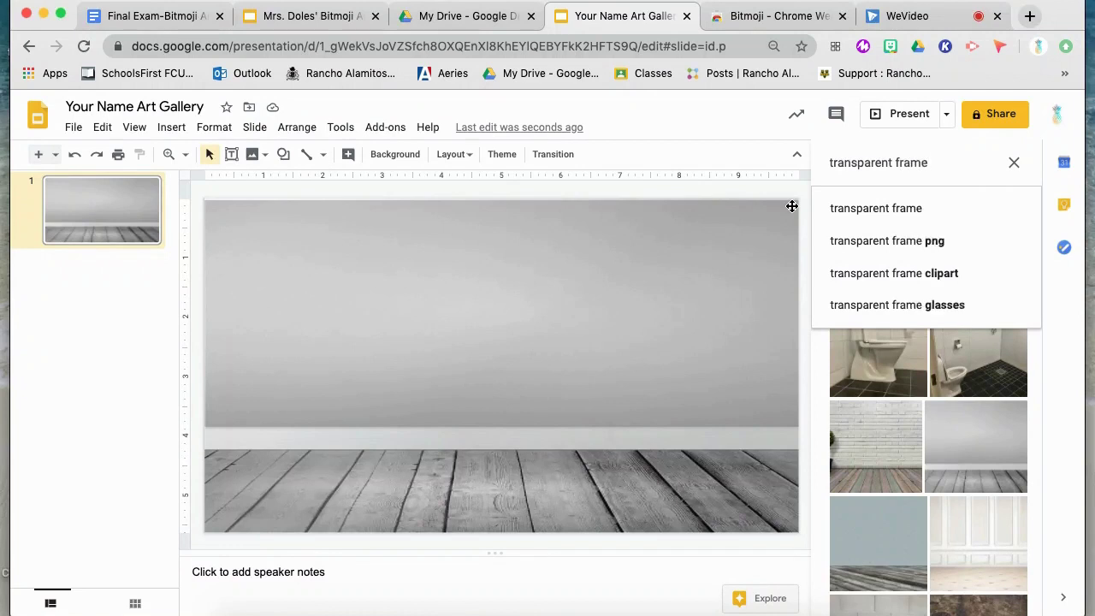
key(Return)
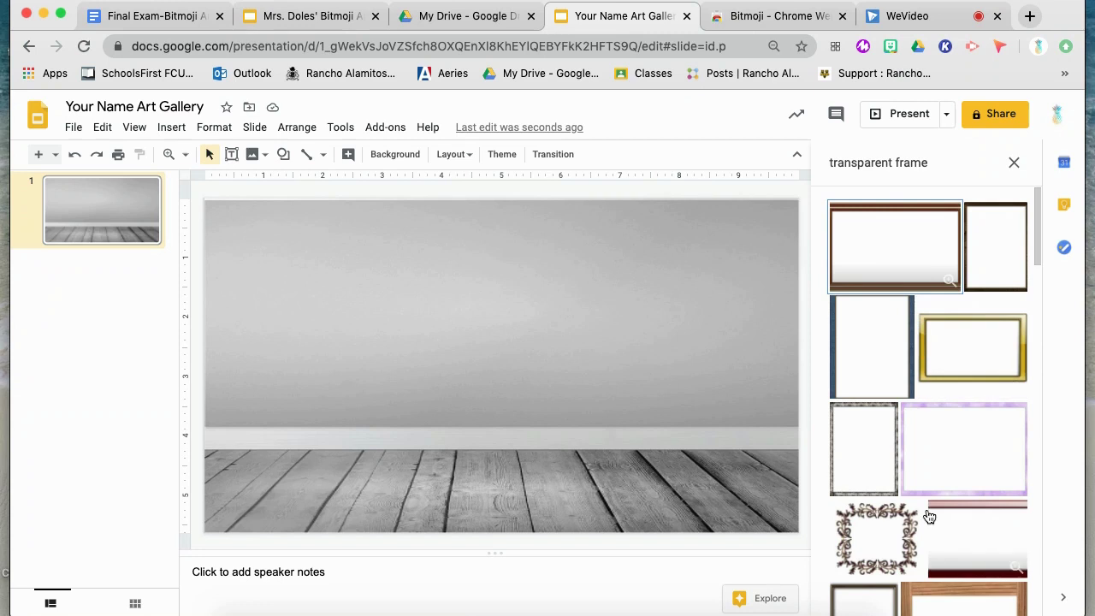
Insert the ornate gold frame from the results onto the slide.
scroll(928, 513, down, 3)
scroll(930, 516, down, 4)
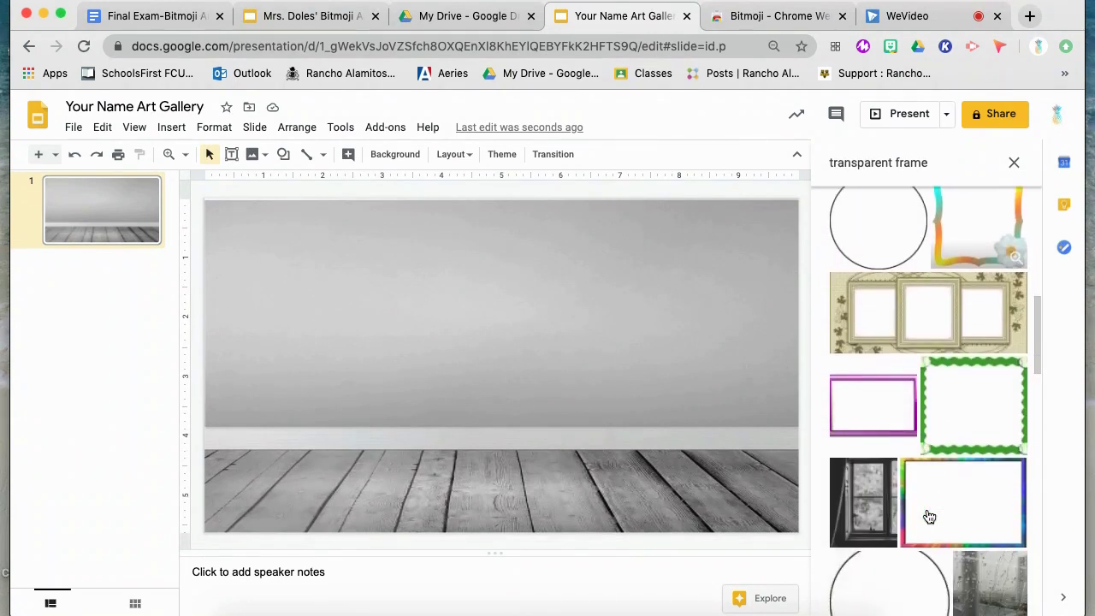
scroll(929, 516, down, 8)
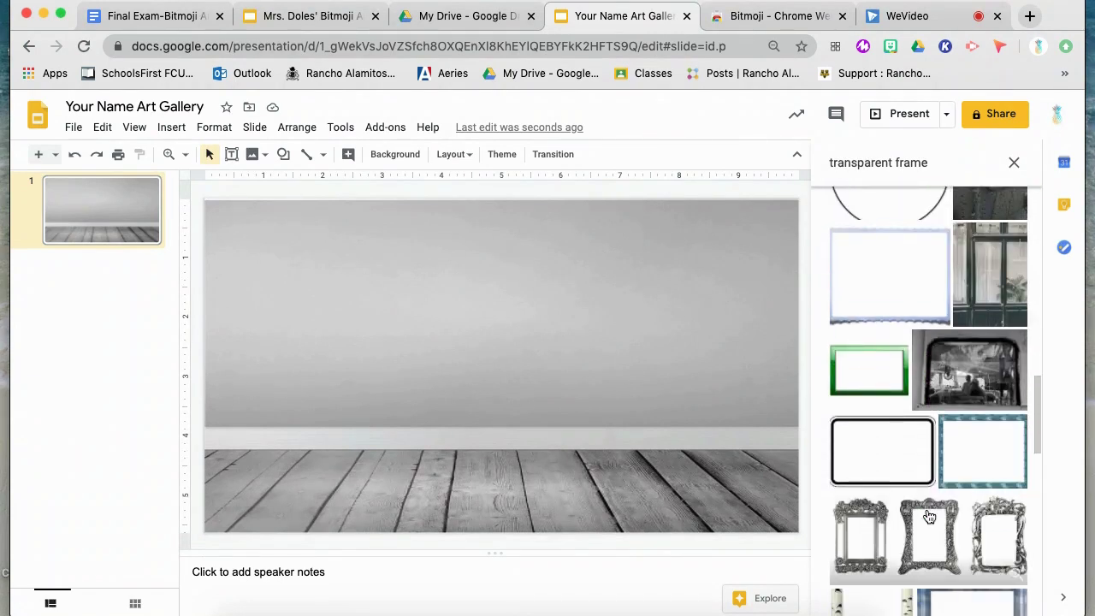
scroll(929, 516, down, 10)
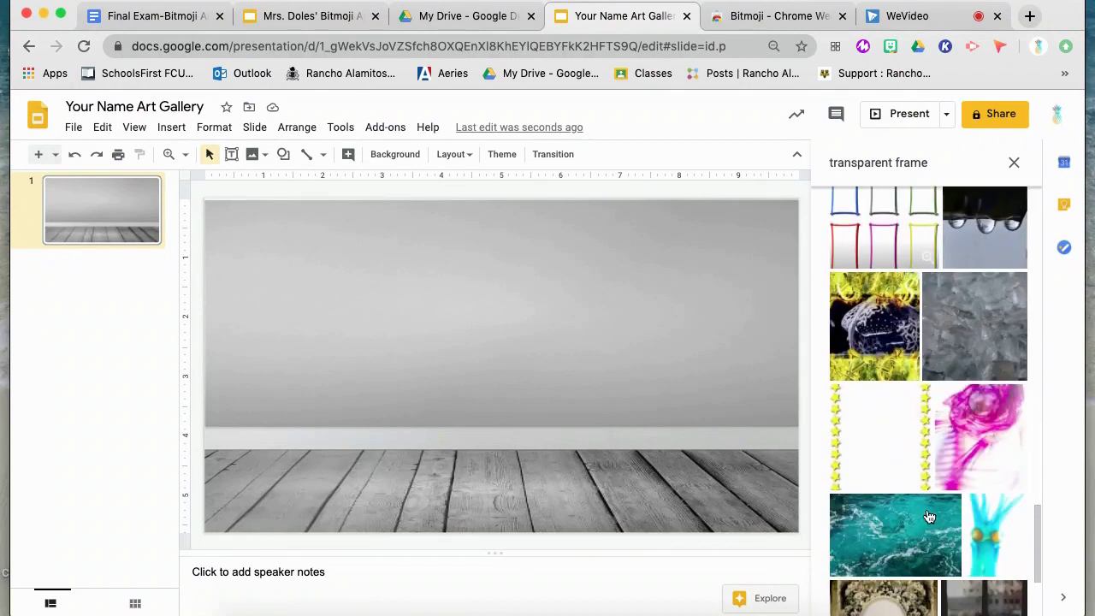
scroll(929, 516, down, 3)
scroll(929, 516, down, 8)
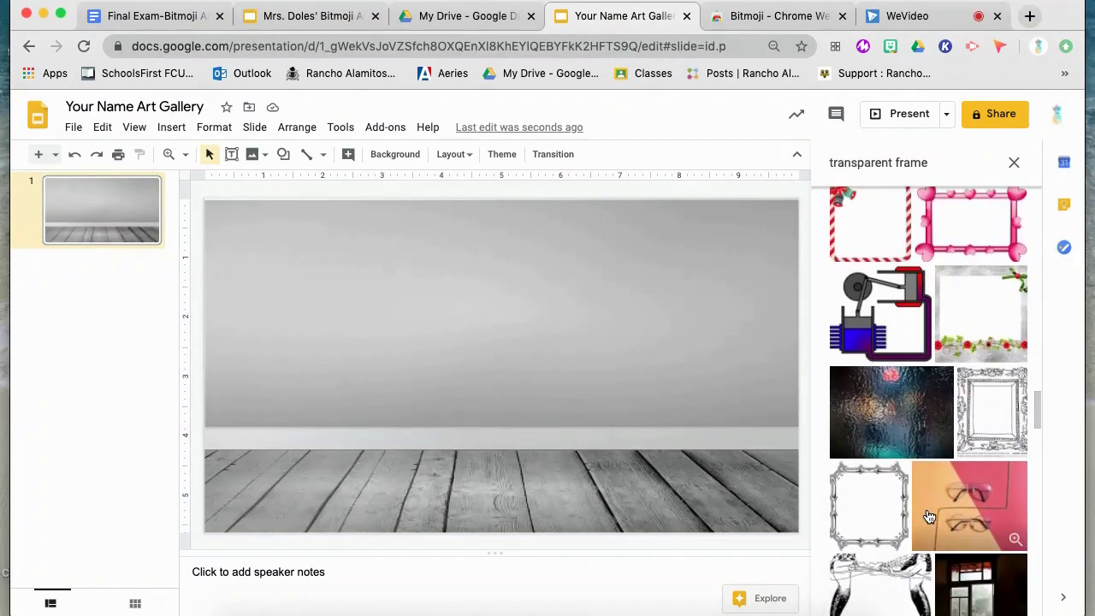
scroll(930, 516, down, 6)
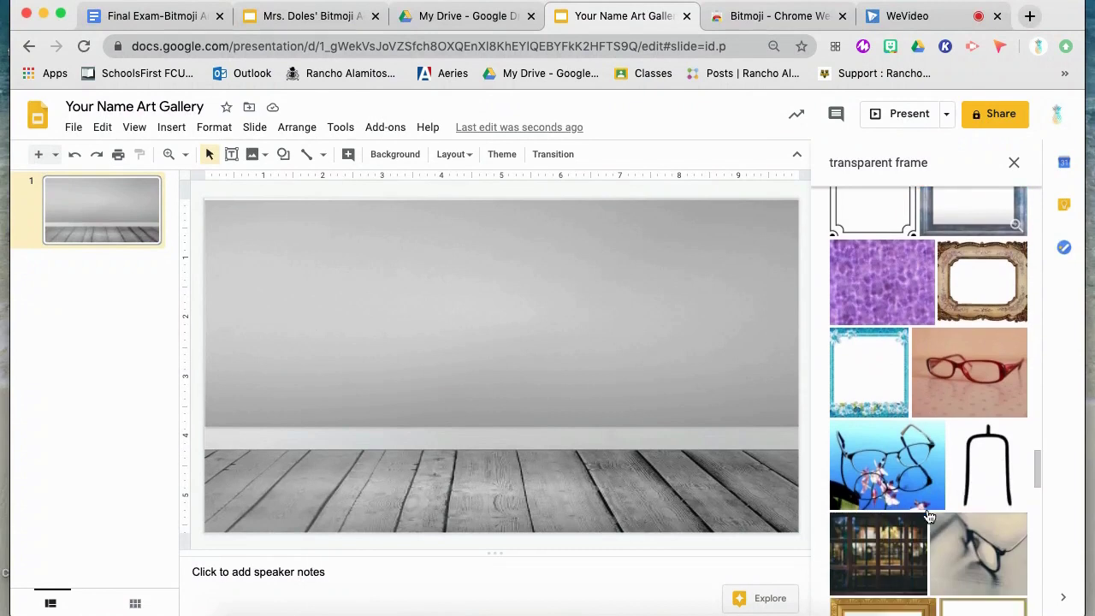
click(867, 488)
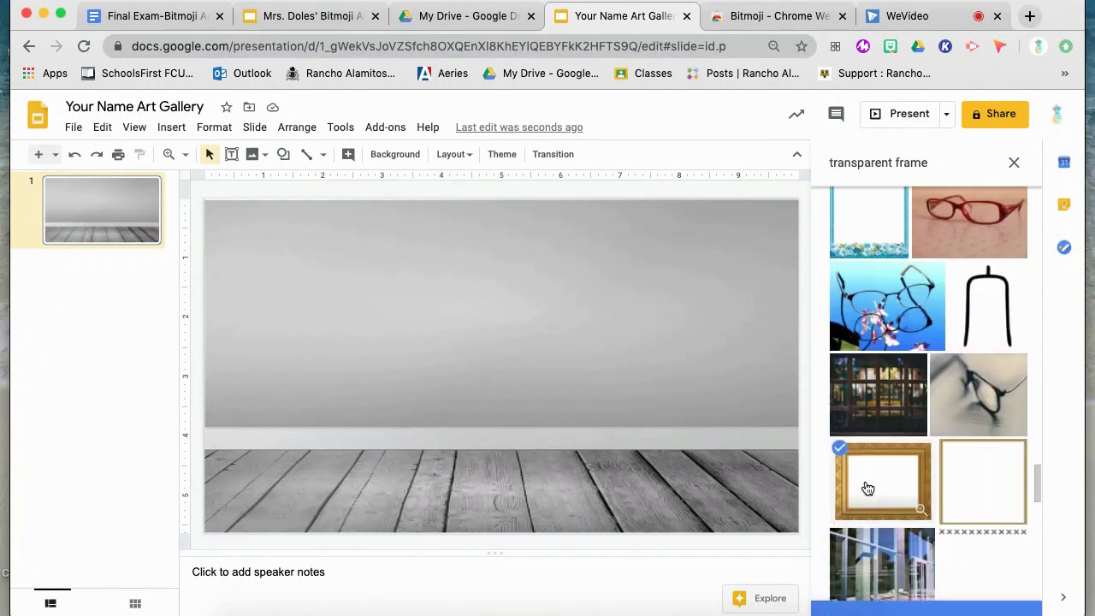
click(1003, 600)
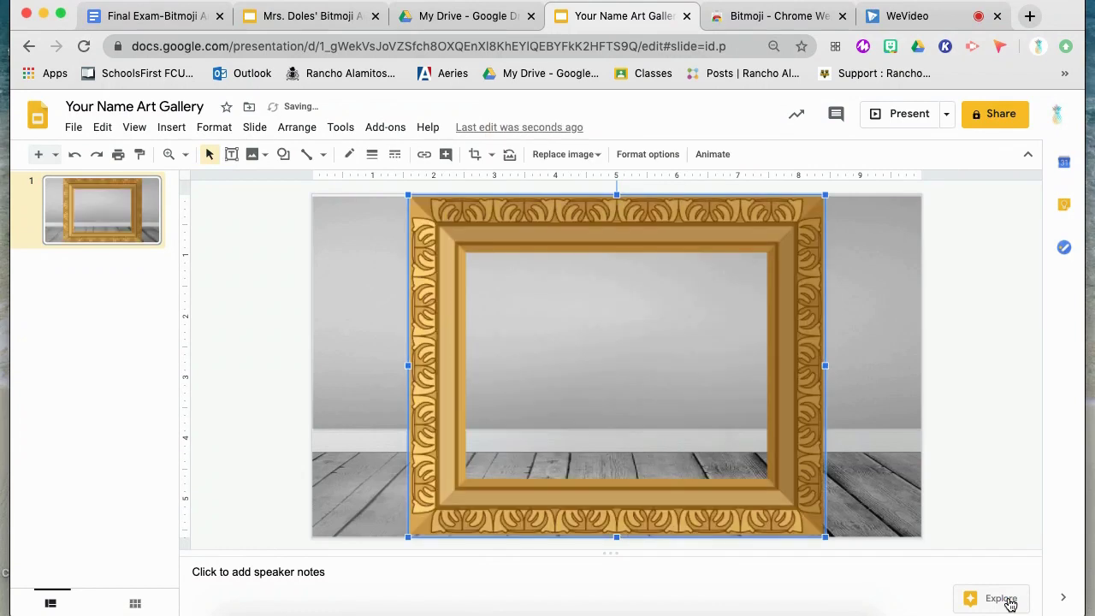
Shrink the gold frame into the upper-left wall and add a dark patterned frame beside it.
drag(673, 350, 641, 373)
drag(542, 427, 481, 277)
drag(418, 324, 417, 264)
click(557, 326)
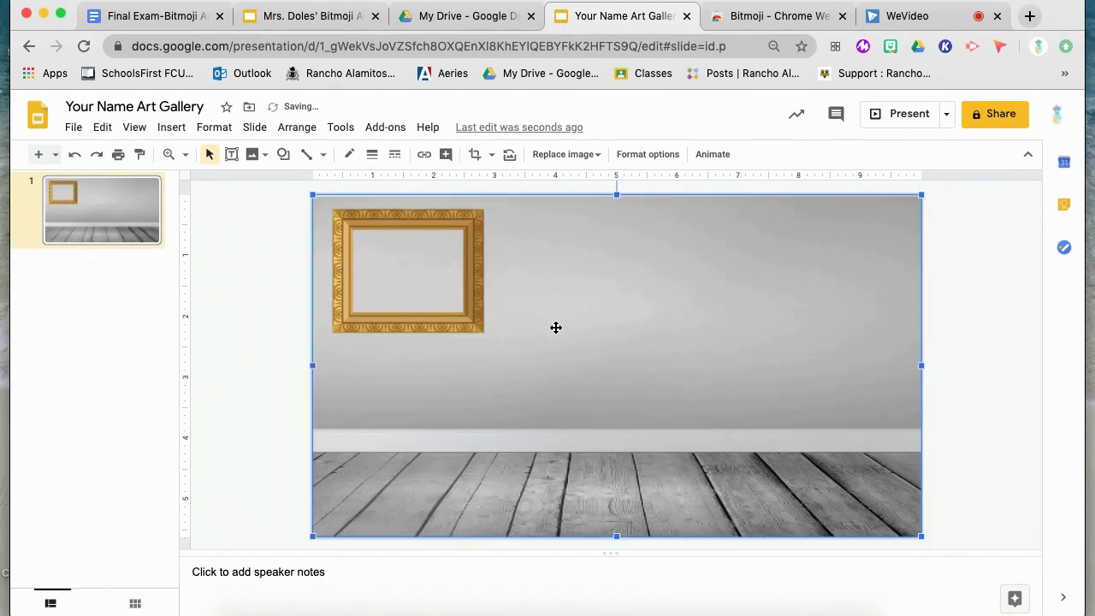
Change the image search to 'transparent bench'.
click(174, 128)
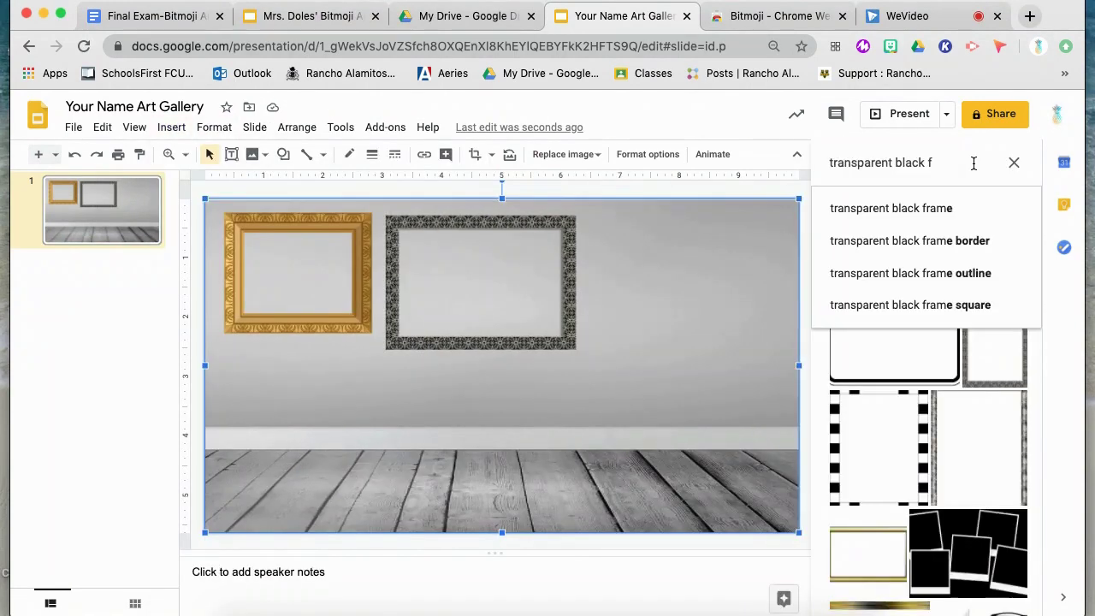
key(BackSpace)
key(BackSpace)
key(BackSpace)
key(BackSpace)
key(BackSpace)
key(BackSpace)
key(BackSpace)
key(BackSpace)
key(BackSpace)
key(BackSpace)
key(BackSpace)
key(BackSpace)
text(rent bench)
key(Return)
Search 'transparent black fabric bench' and place the purple sofa beneath the frames.
scroll(945, 469, down, 20)
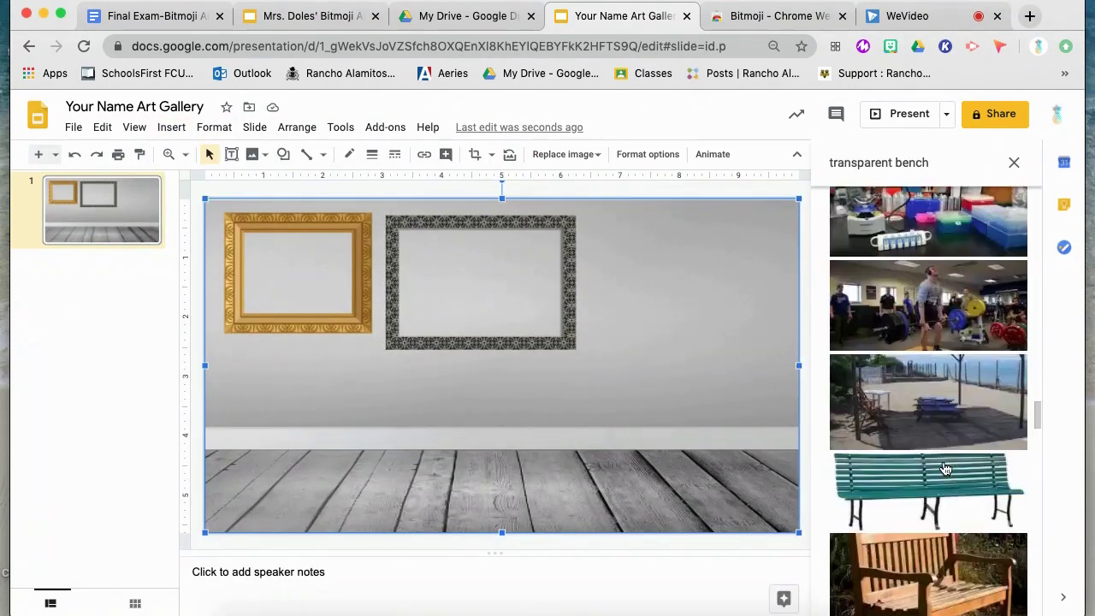
click(895, 163)
text(black)
key(Return)
click(927, 163)
text(fabric)
key(Return)
scroll(929, 428, down, 5)
drag(925, 239, 467, 424)
click(663, 383)
Search transparent chalkboards and insert a hanging chalkboard onto the slide.
click(975, 163)
key(BackSpace)
key(BackSpace)
key(BackSpace)
key(BackSpace)
key(BackSpace)
key(BackSpace)
key(BackSpace)
key(BackSpace)
key(BackSpace)
key(BackSpace)
key(BackSpace)
key(BackSpace)
key(BackSpace)
key(BackSpace)
key(BackSpace)
key(BackSpace)
key(BackSpace)
key(BackSpace)
text(sign)
key(Return)
key(BackSpace)
key(BackSpace)
key(BackSpace)
key(BackSpace)
text(chalkboard)
key(Return)
click(976, 249)
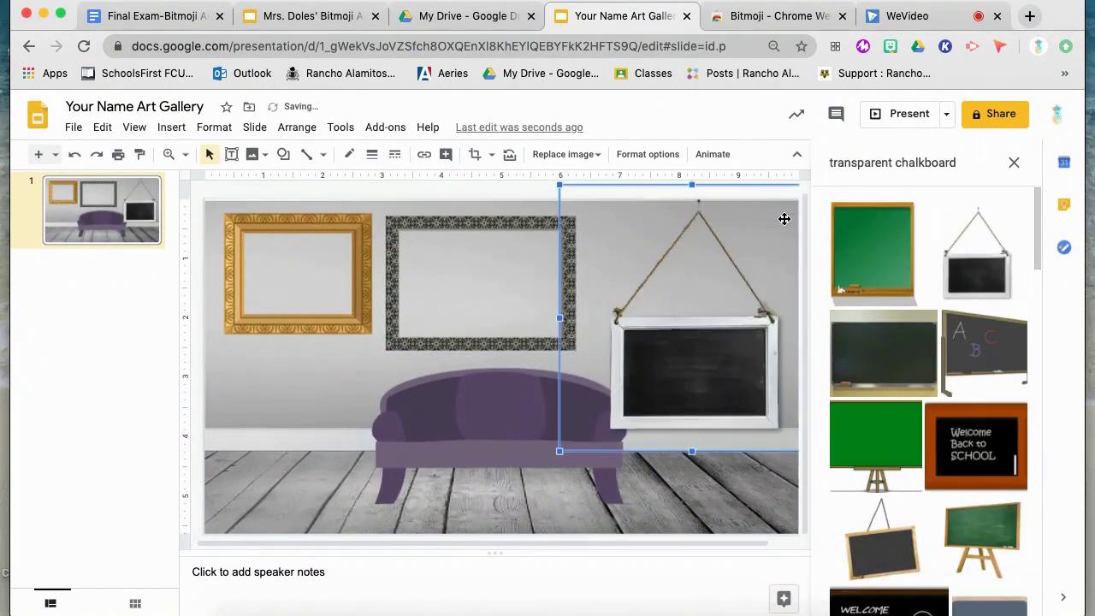
Search 'chalkboard easel' images and add chalkboard easels, including the Quiet Please one.
scroll(936, 416, down, 3)
click(959, 162)
text(easel)
key(Return)
drag(873, 256, 313, 329)
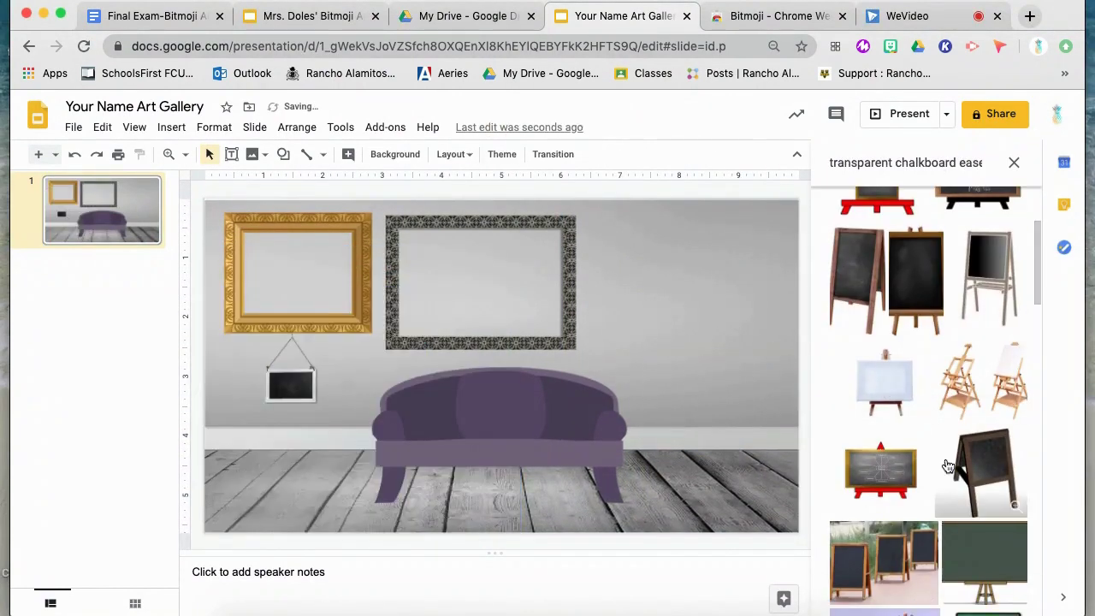
scroll(942, 359, up, 2)
click(973, 343)
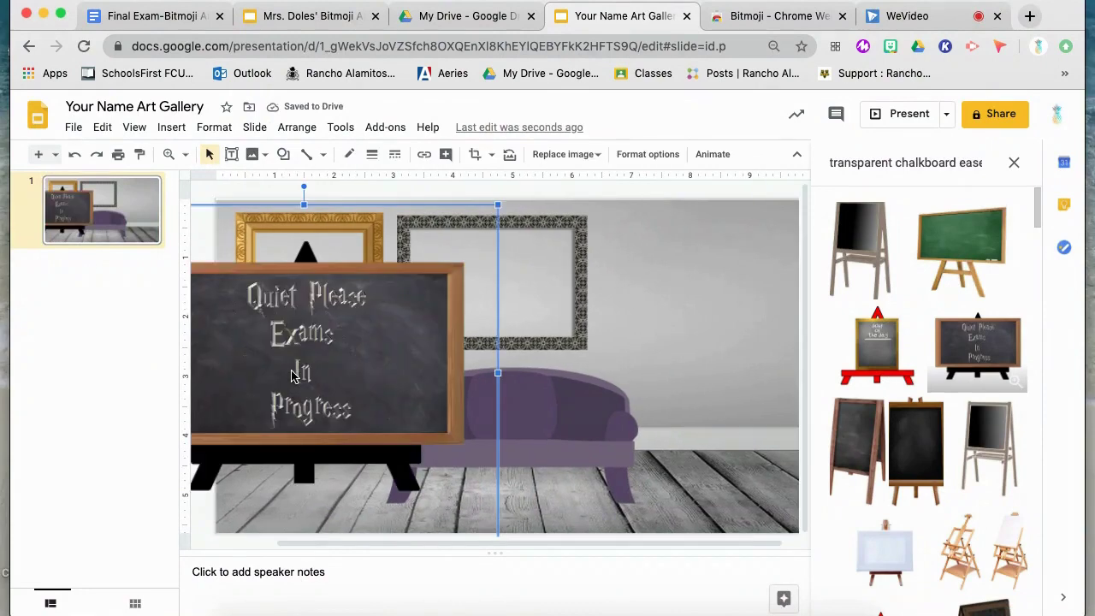
Start a Google search in a new browser tab.
key(ctrl+t)
text(g)
key(Return)
Show Google Images results for 'transparent chalkboard stand'.
text(transparent ch)
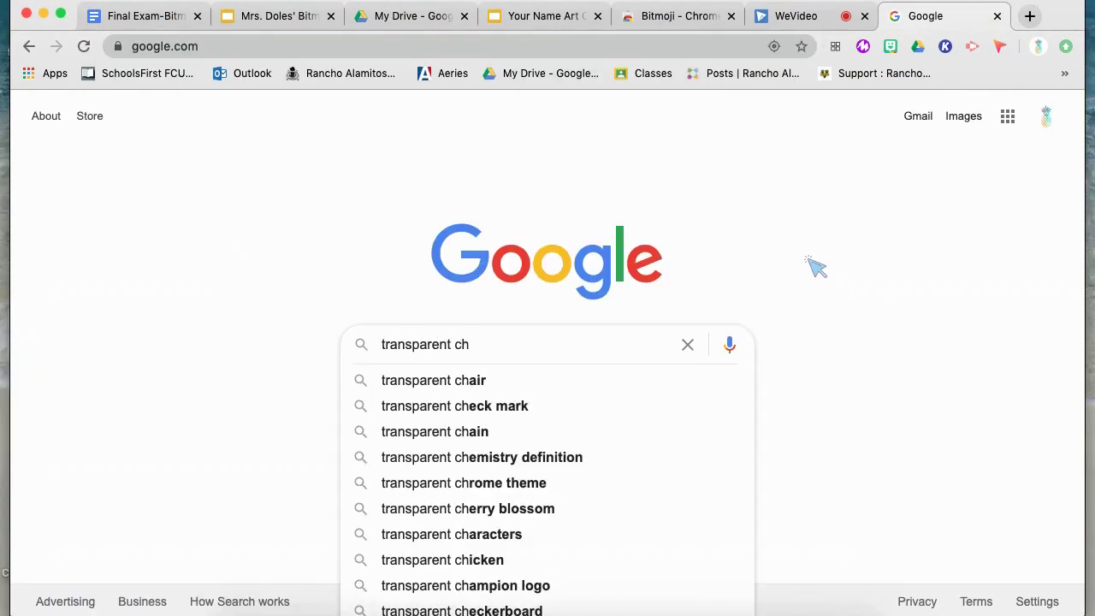
text(alkboard stand)
key(Return)
click(267, 126)
text(board)
key(Return)
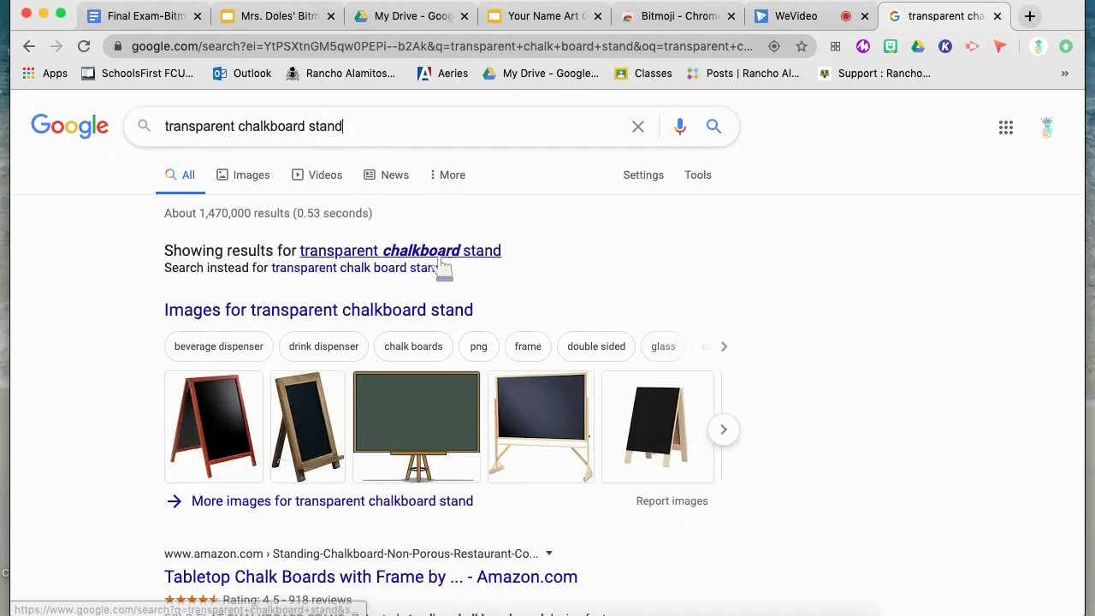
click(402, 309)
Save a chalkboard easel image to the desktop as download.jpg.
scroll(81, 325, down, 4)
drag(80, 519, 651, 320)
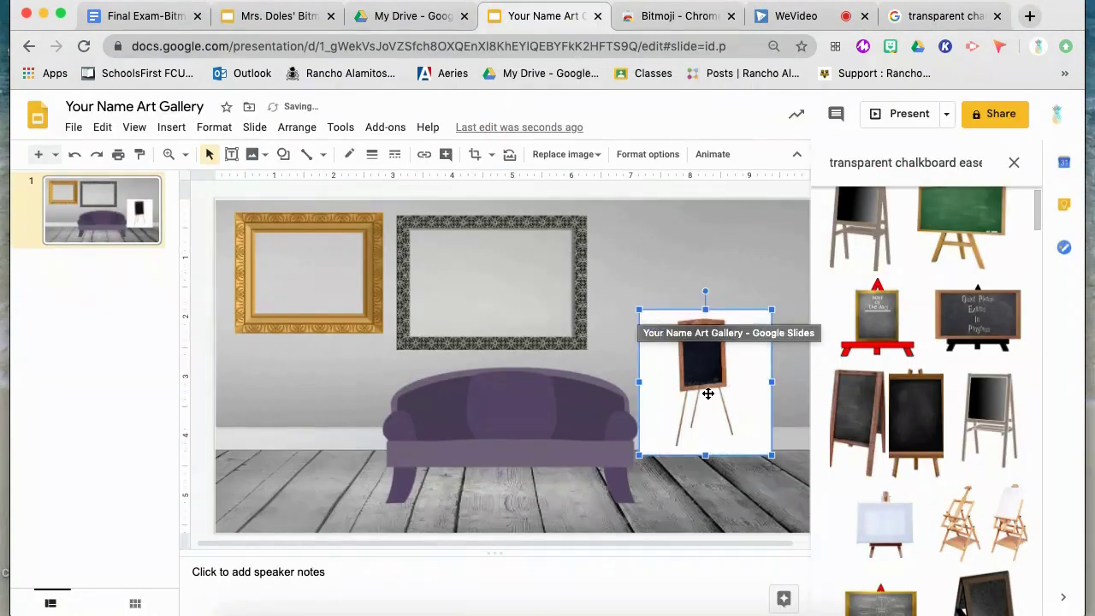
click(942, 15)
scroll(118, 495, down, 4)
drag(90, 214, 0, 351)
Search 'remove bg' and open the remove.bg site.
click(663, 48)
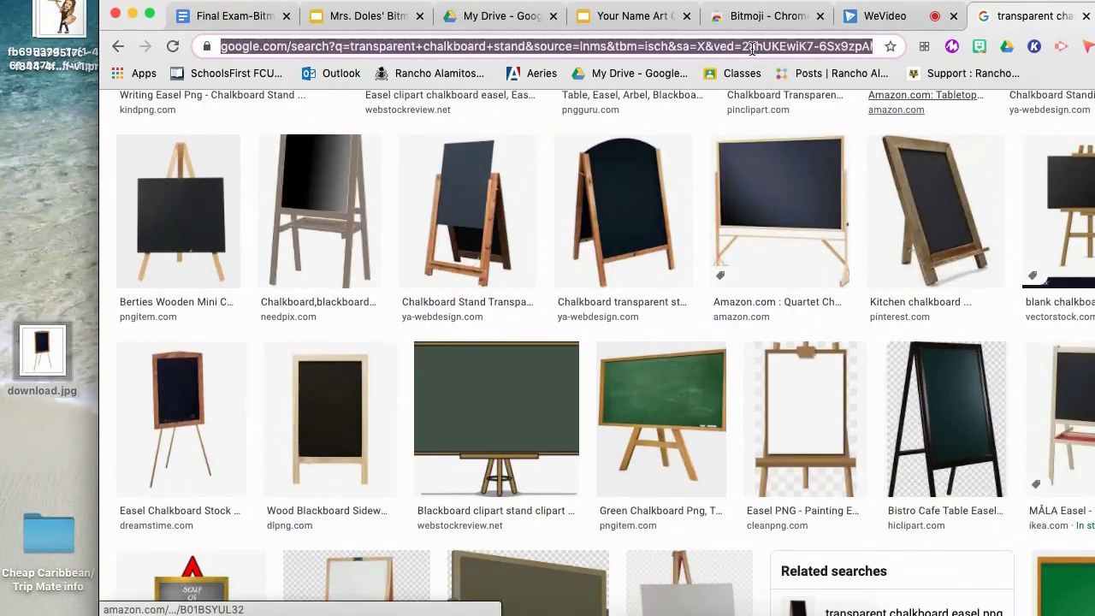
text(remo)
click(293, 136)
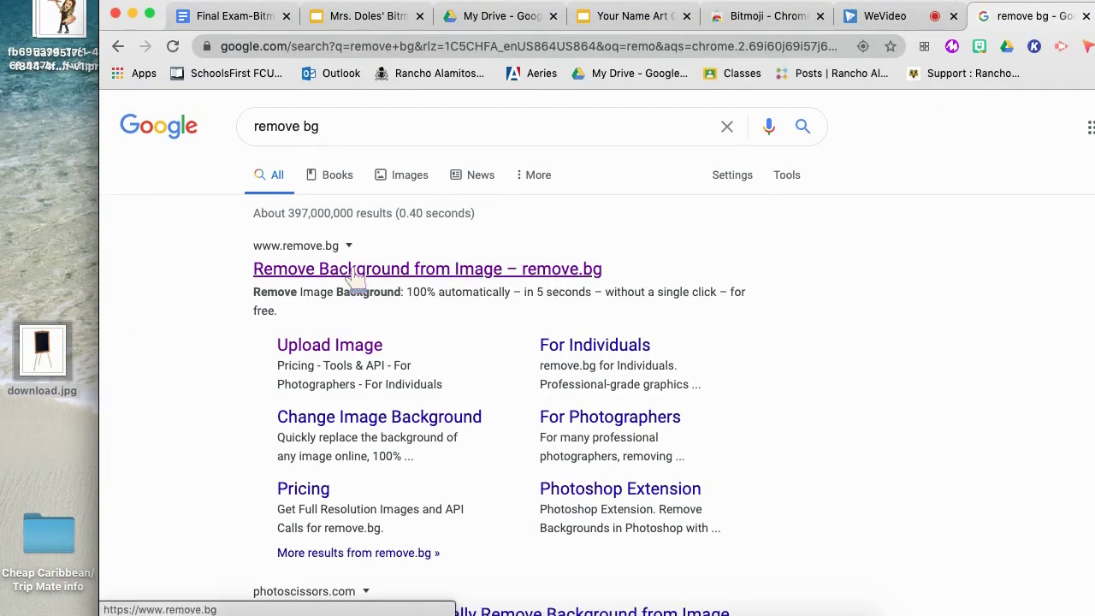
click(354, 270)
Remove the background from download.jpg in remove.bg and download the transparent easel PNG.
drag(43, 349, 852, 465)
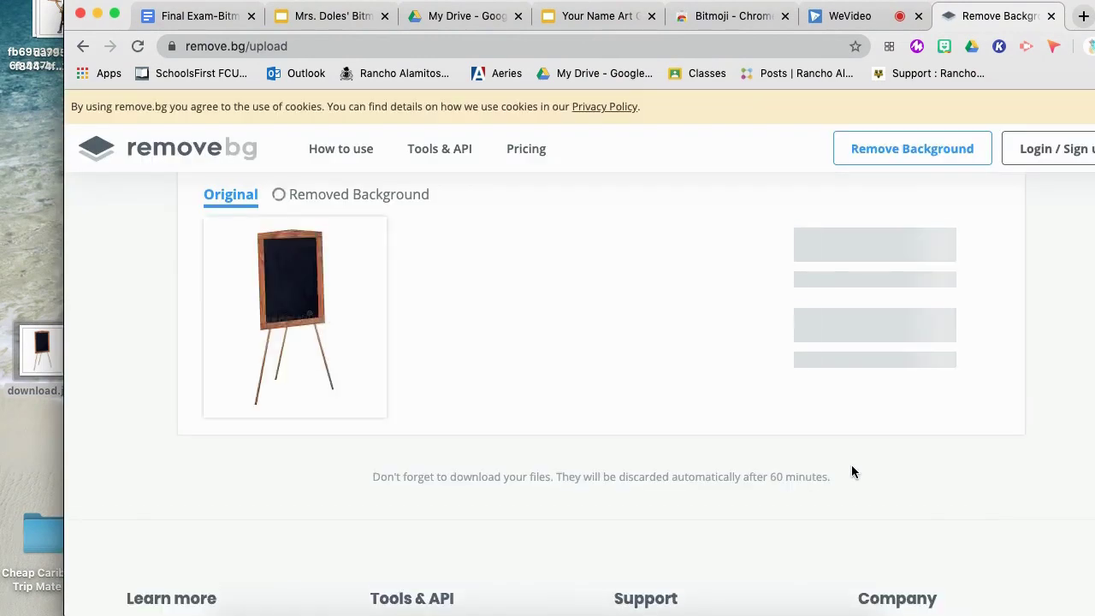
click(868, 264)
click(77, 595)
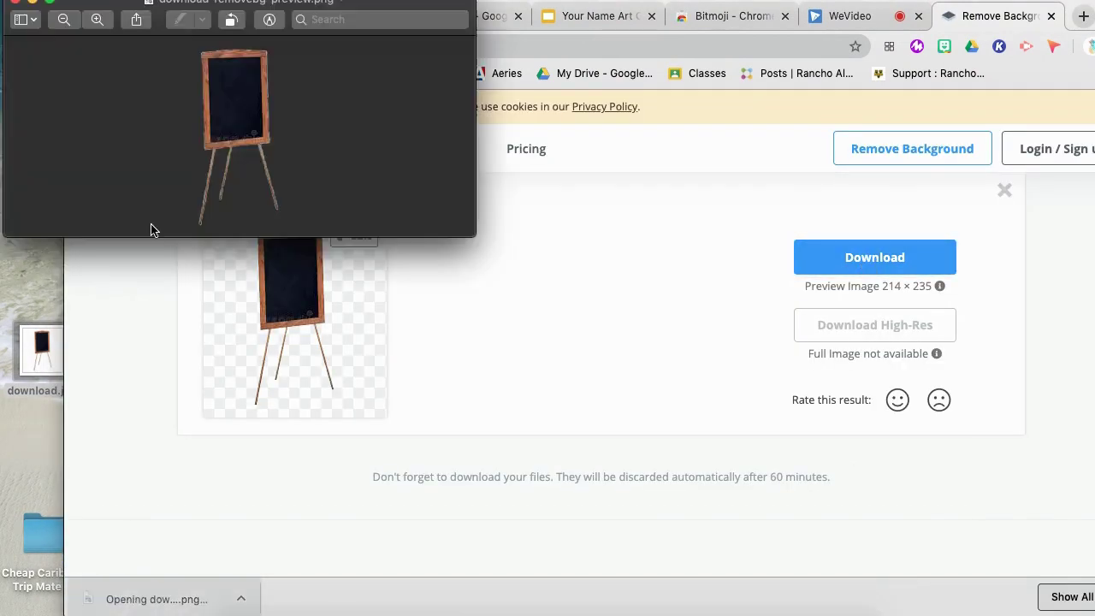
click(188, 460)
click(896, 254)
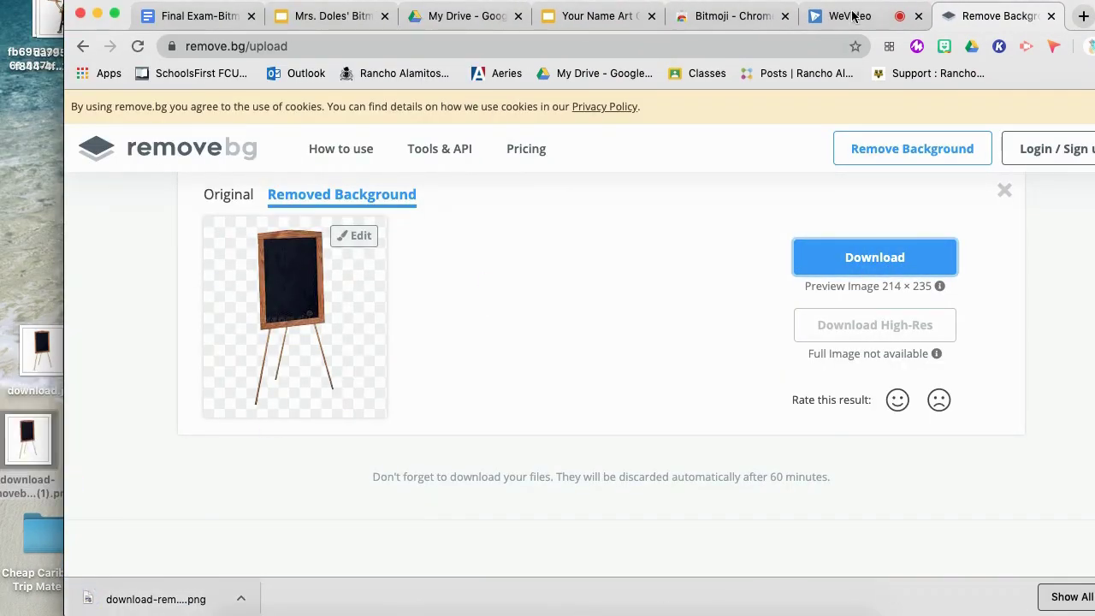
Replace the white-backed easel on the gallery slide with the transparent PNG.
click(599, 15)
key(Delete)
drag(46, 438, 441, 317)
Flip the easel horizontally, move it right beside the sofa, and enlarge it.
right_click(357, 401)
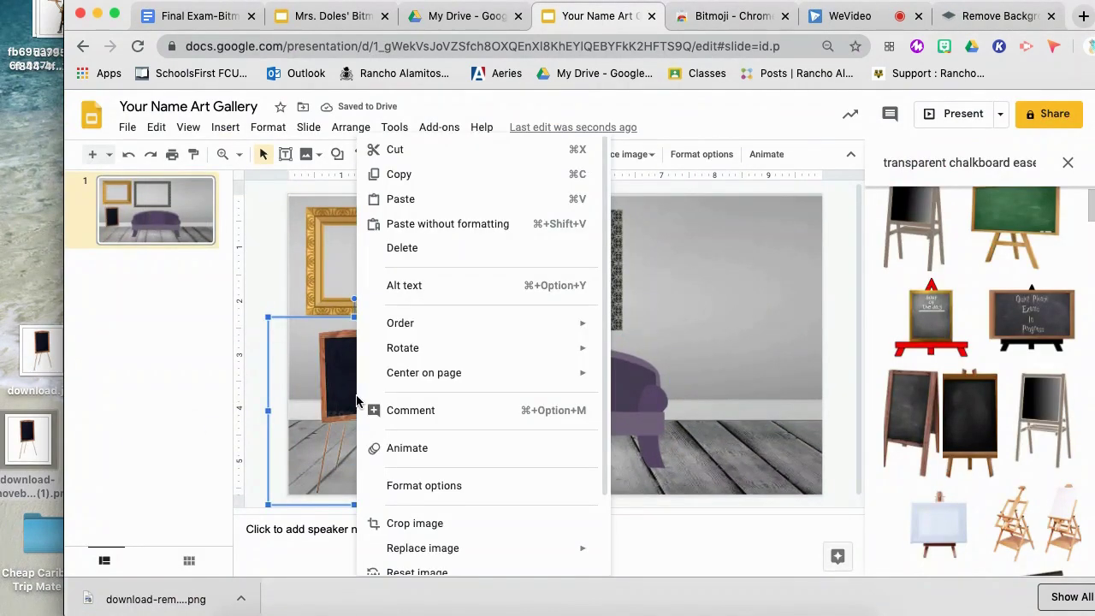
mouse_move(470, 344)
click(630, 401)
drag(440, 370, 824, 346)
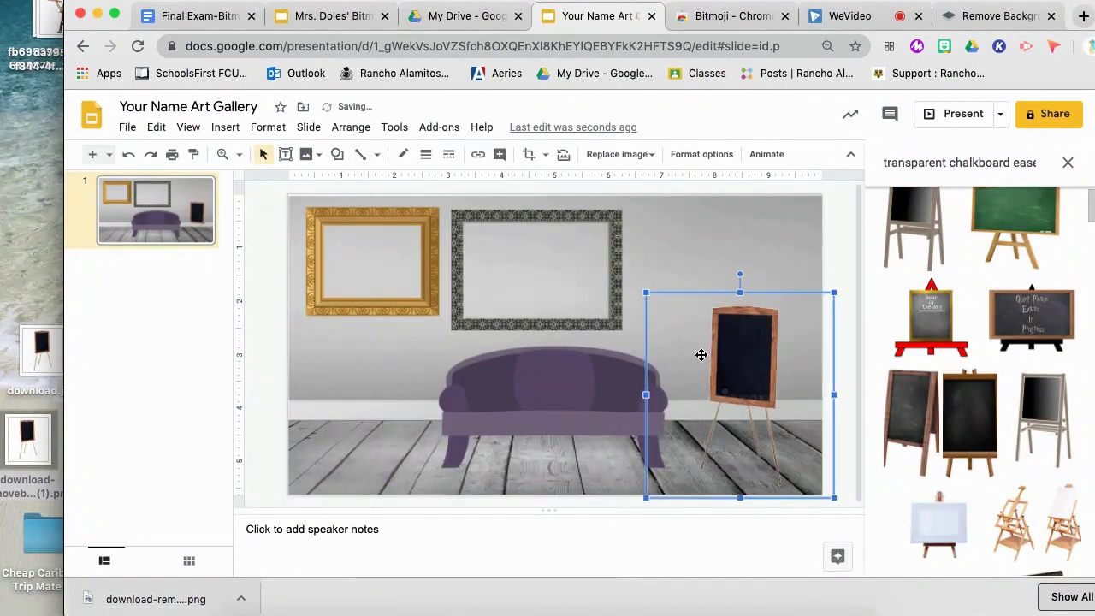
drag(835, 293, 845, 274)
click(507, 480)
click(694, 235)
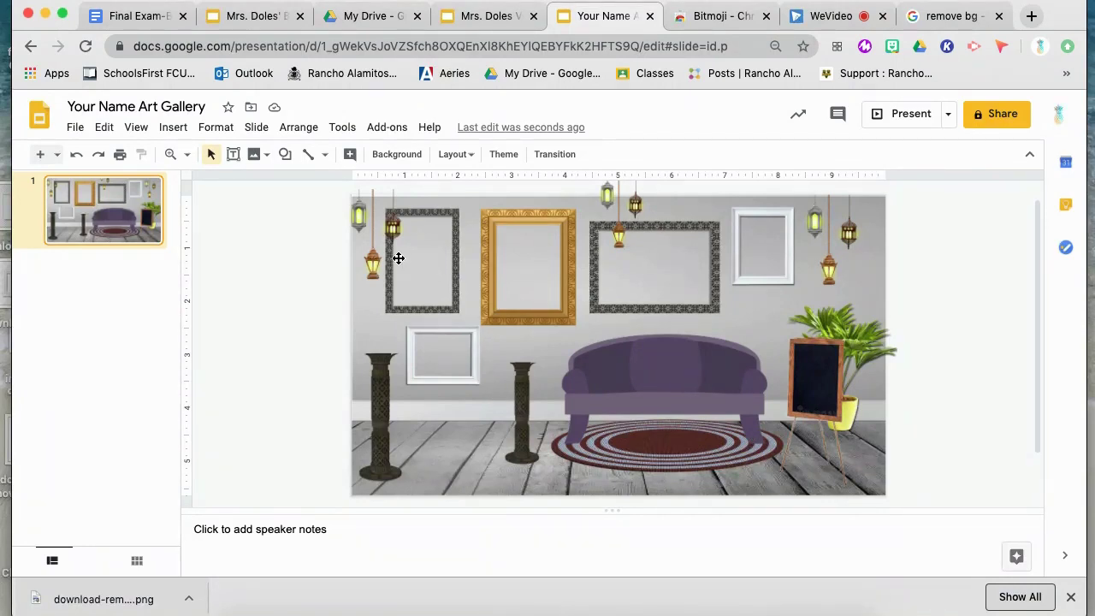
Upload the Geometric Tree image from the computer onto the gallery slide.
click(178, 132)
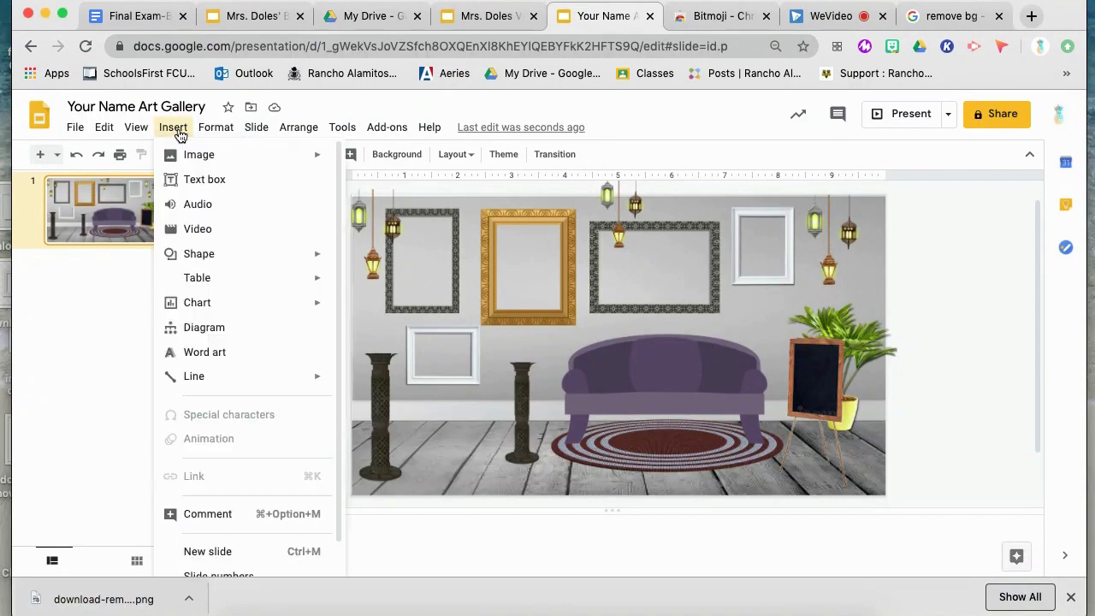
mouse_move(235, 166)
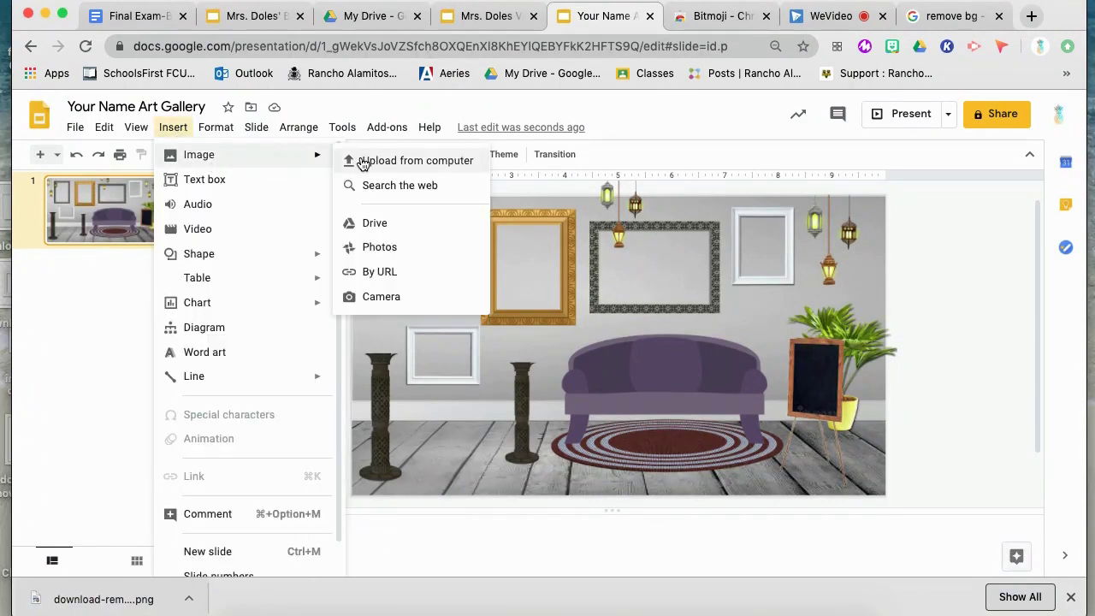
click(423, 166)
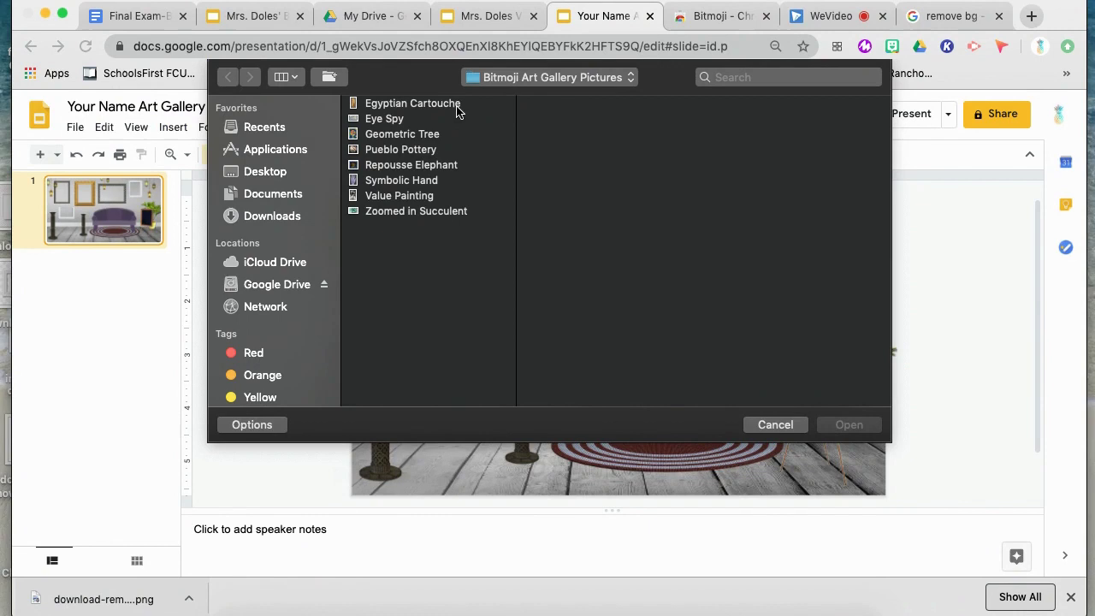
click(399, 137)
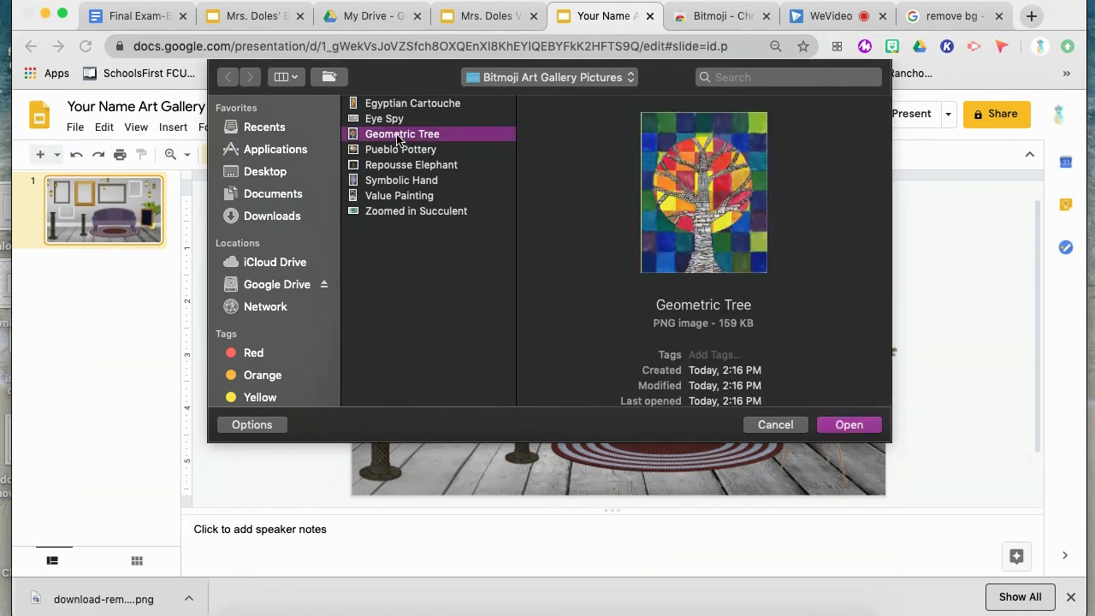
click(826, 432)
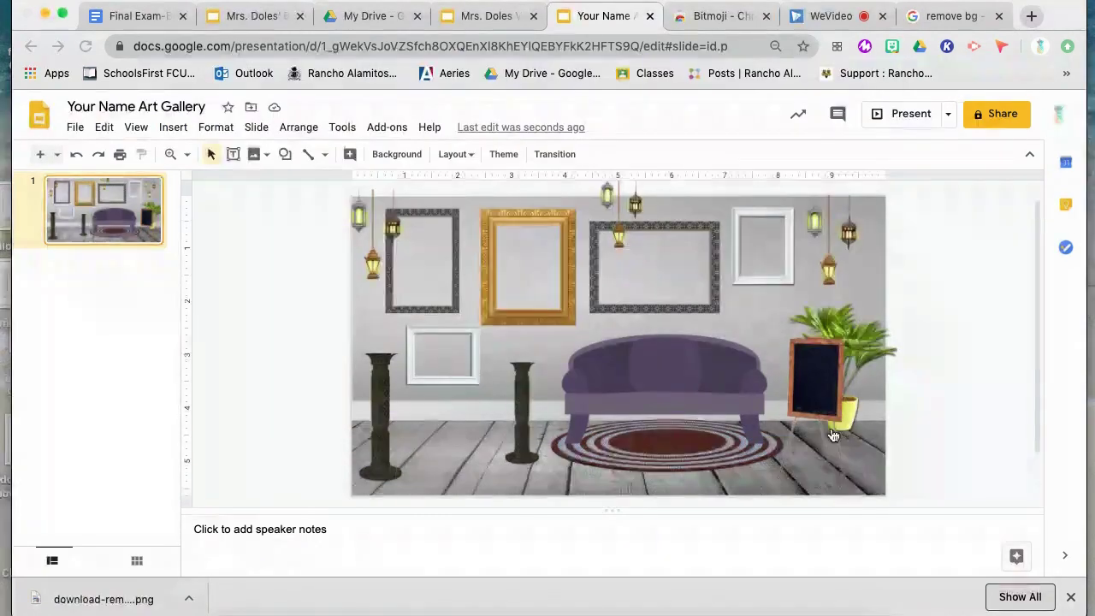
Resize and fit the Geometric Tree into the upper-left dark frame, undoing the accidental stretch.
drag(684, 263, 646, 309)
drag(596, 385, 434, 290)
drag(485, 214, 415, 262)
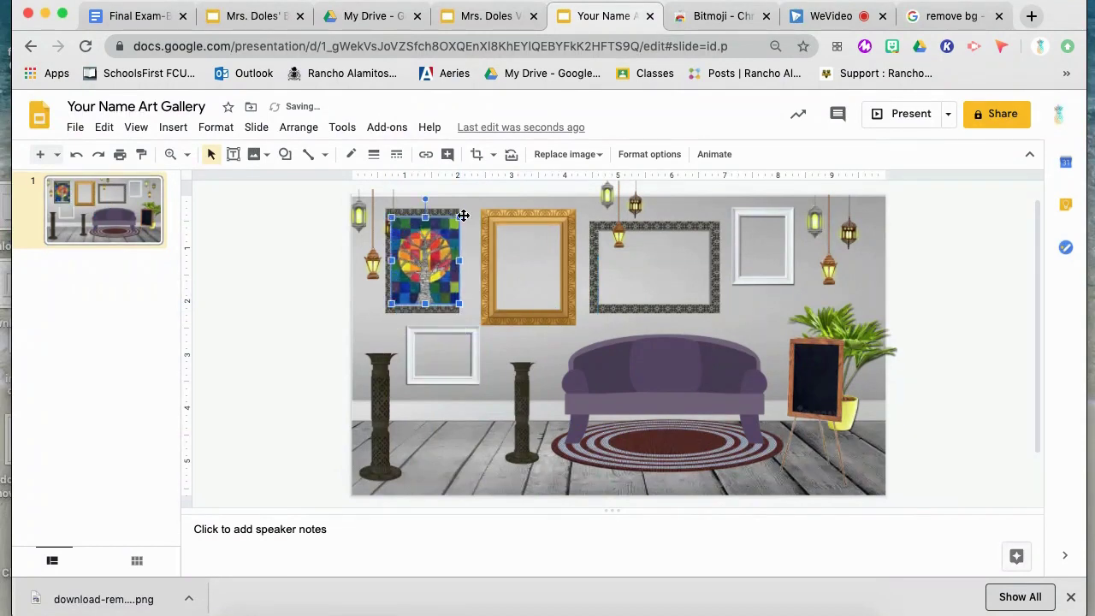
drag(460, 217, 450, 230)
drag(434, 270, 436, 255)
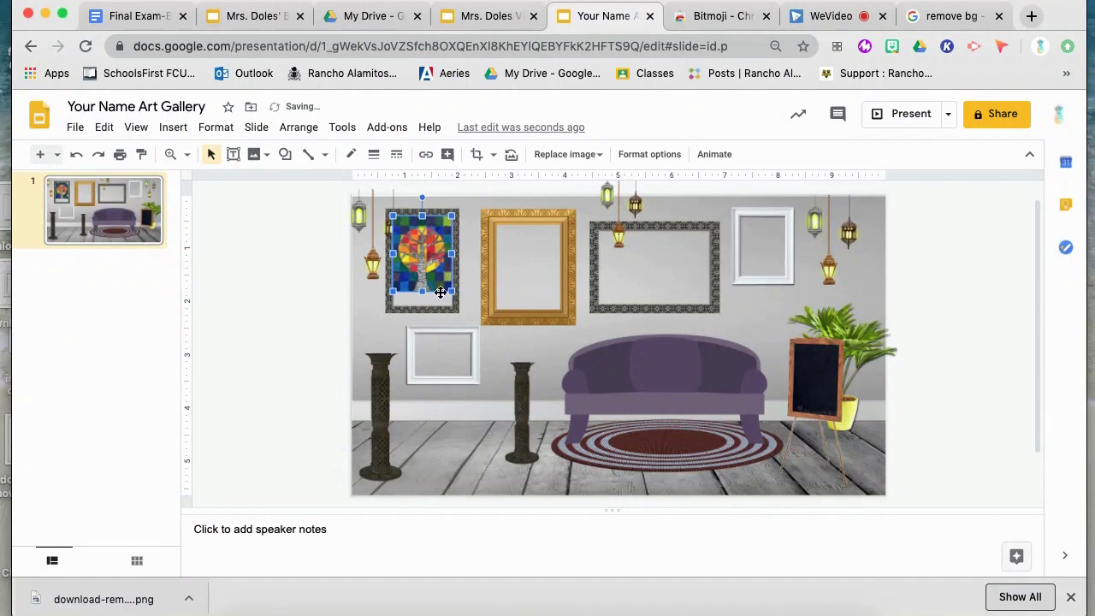
drag(451, 292, 421, 312)
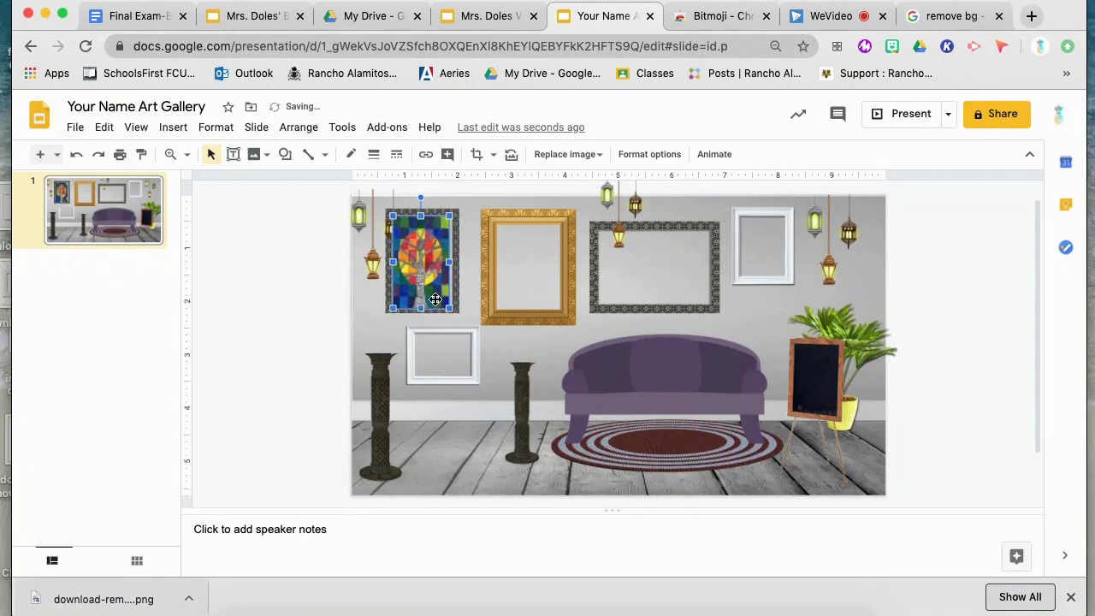
key(super+z)
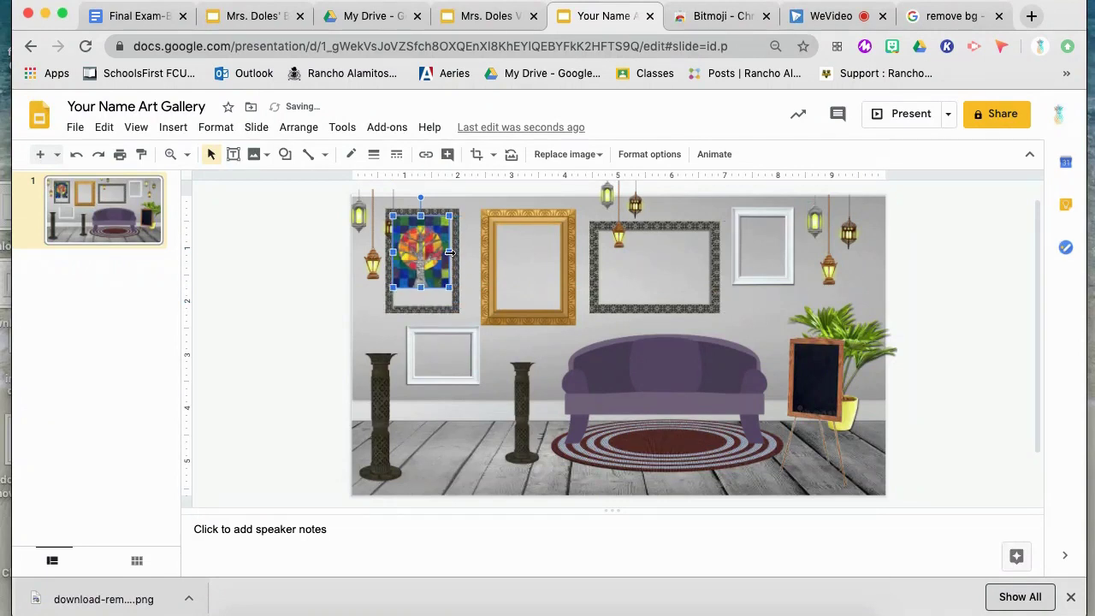